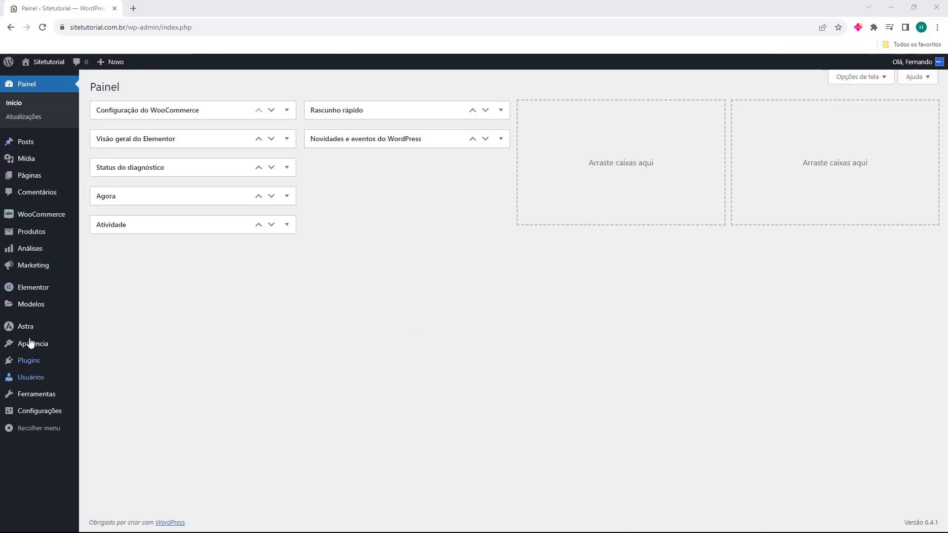
# Search the plugin directory for wpforms, then install and activate the Formulário de contato do WPForms plugin.
pyautogui.moveTo(33, 364)
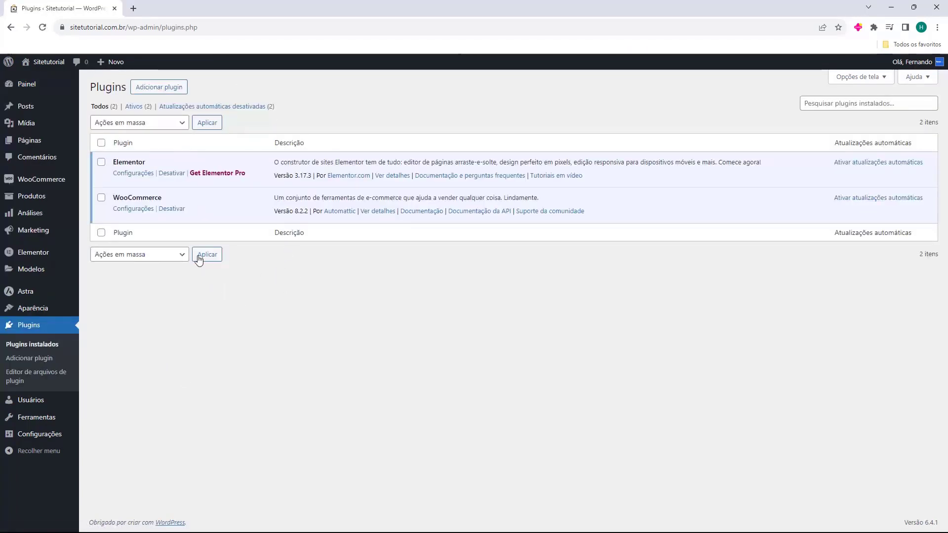
pyautogui.click(159, 89)
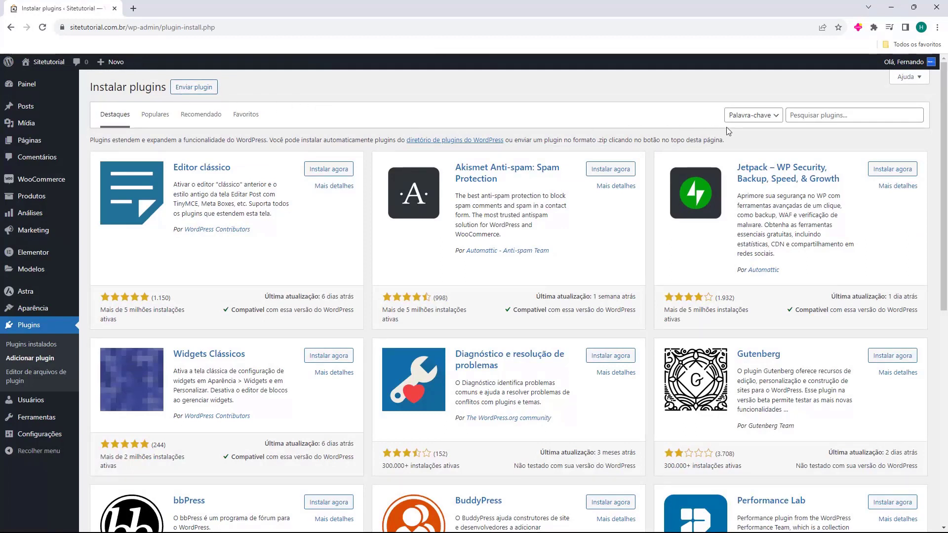
pyautogui.click(804, 117)
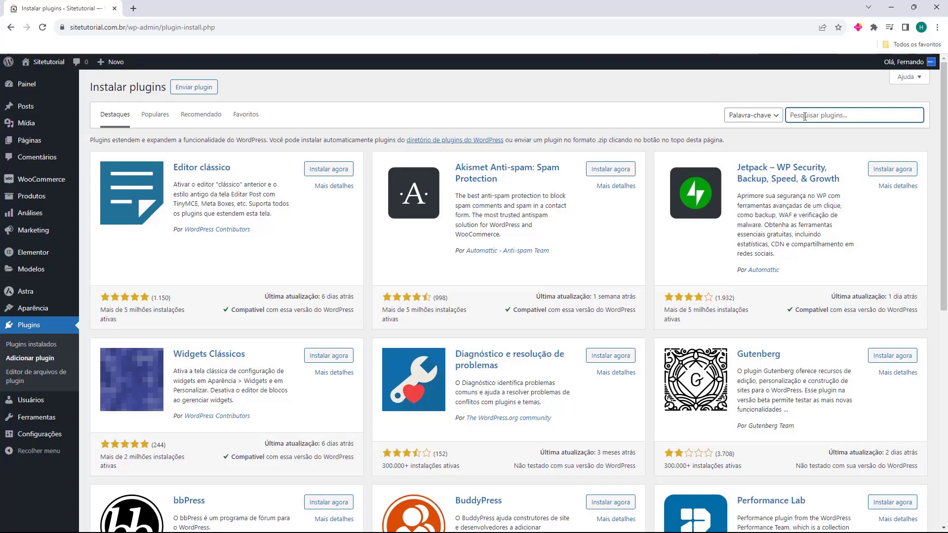
pyautogui.write('wpforms')
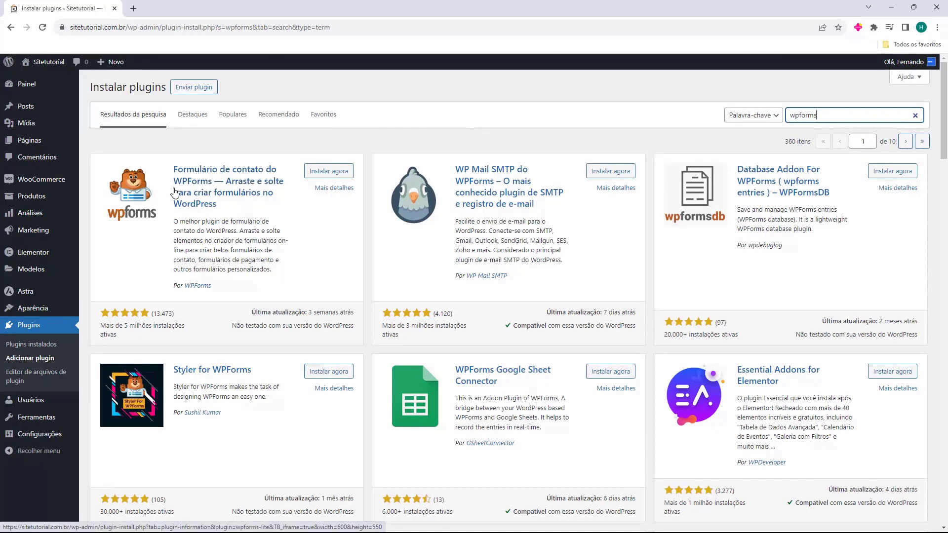
pyautogui.click(320, 173)
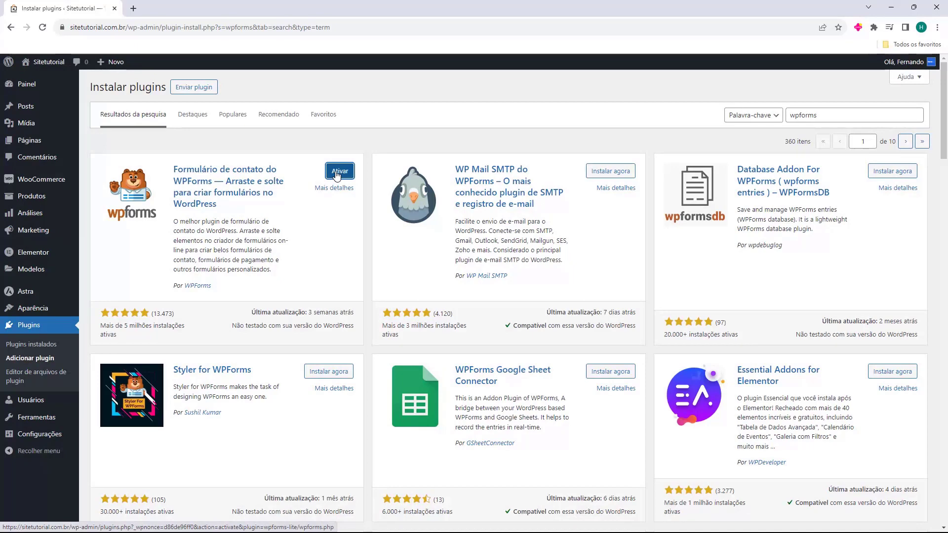
pyautogui.click(336, 172)
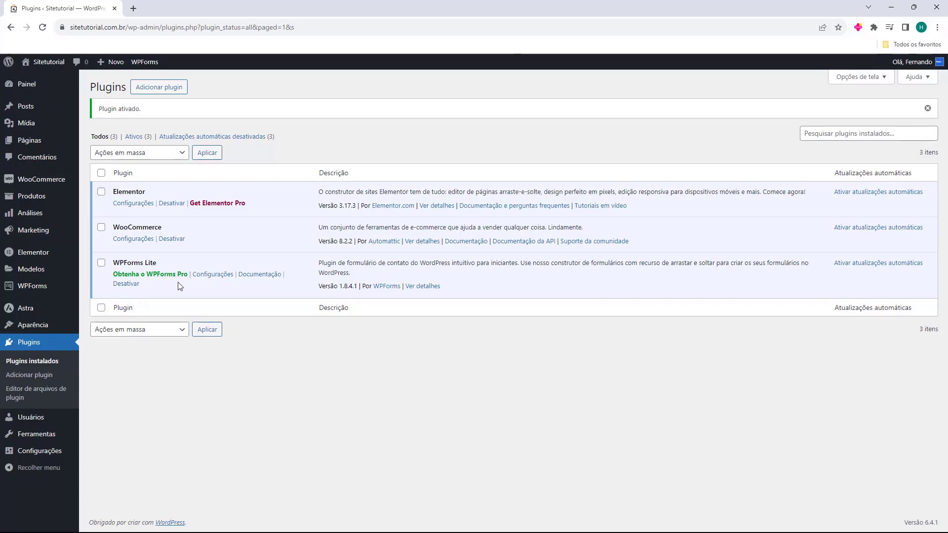
# Start a new form in WPForms and name it Formulário de Contato.
pyautogui.moveTo(27, 292)
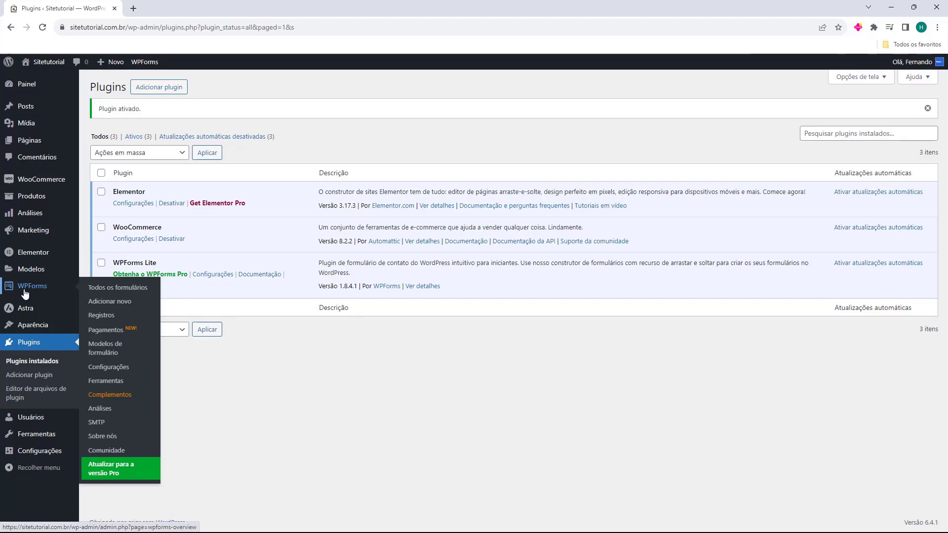
pyautogui.click(26, 293)
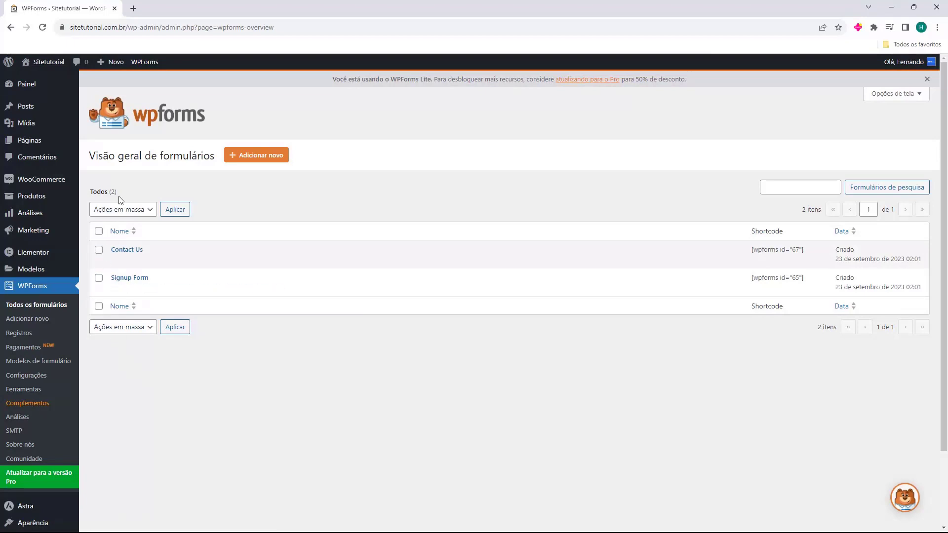
pyautogui.moveTo(221, 297)
pyautogui.moveTo(114, 262)
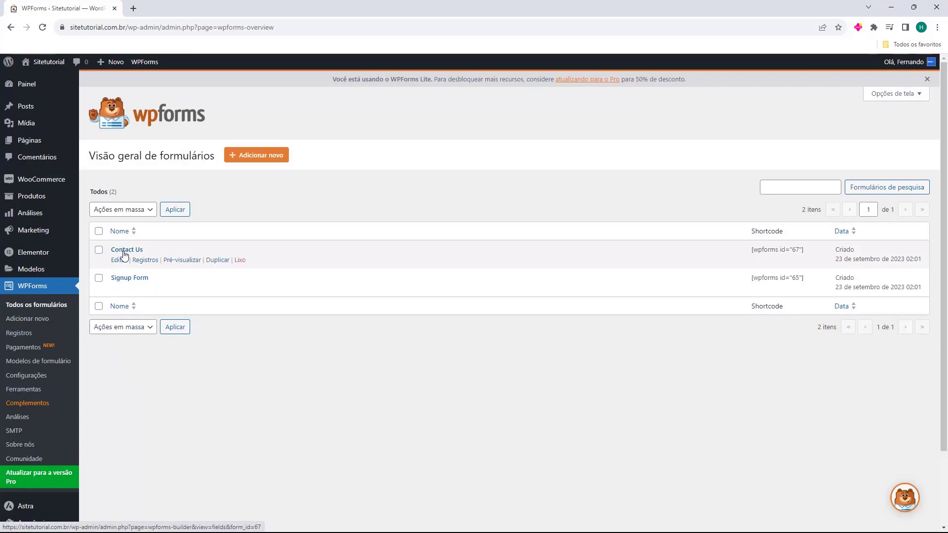
pyautogui.moveTo(122, 286)
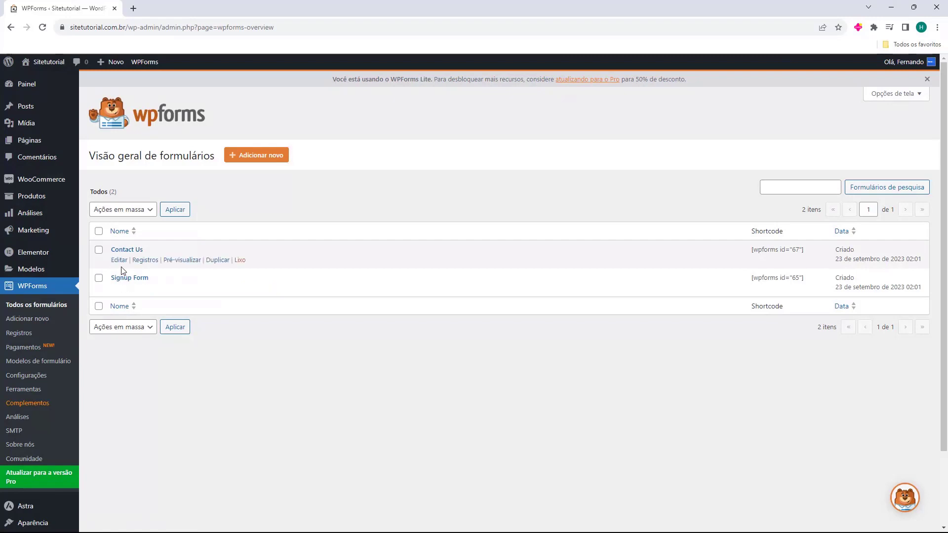
pyautogui.click(249, 162)
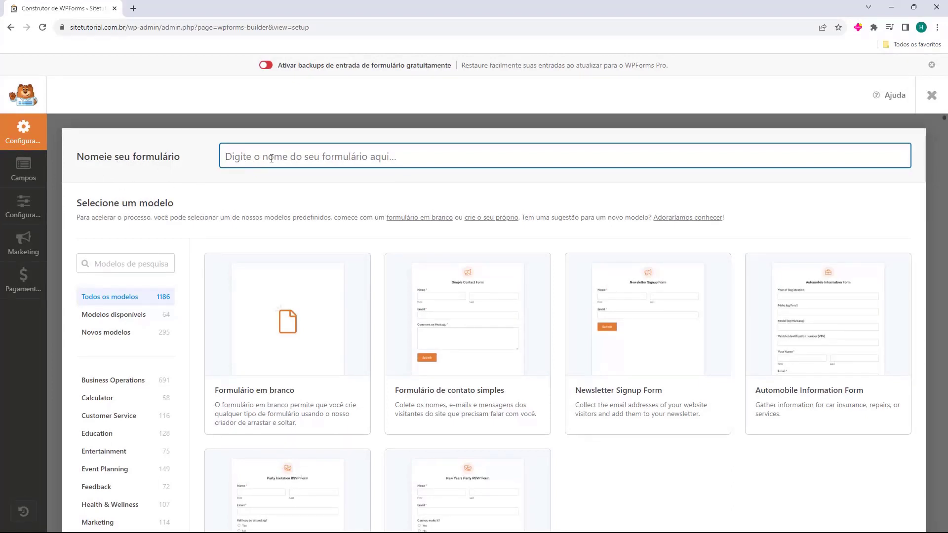
pyautogui.write('Formulário de Contato')
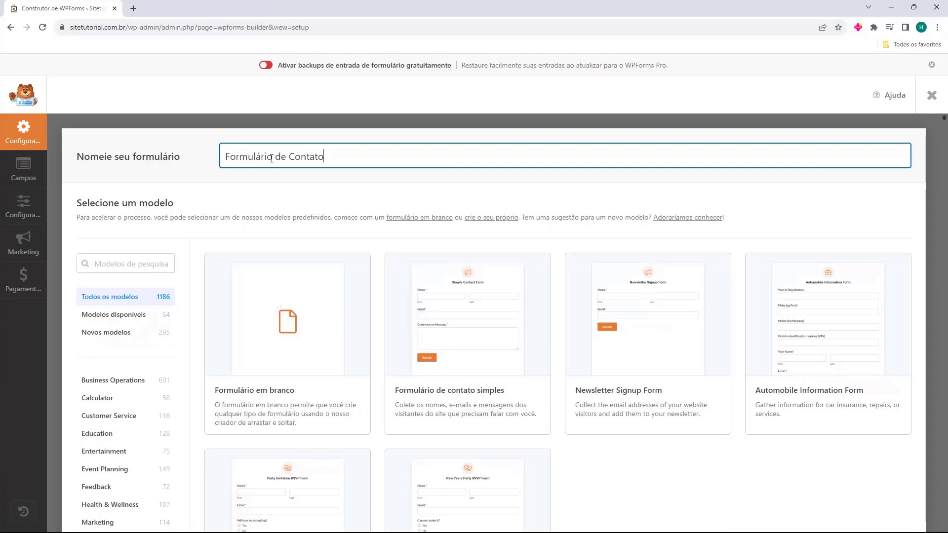
# Filter the form templates to Modelos disponíveis and look through the whole list.
pyautogui.scroll(-2, 269, 163)
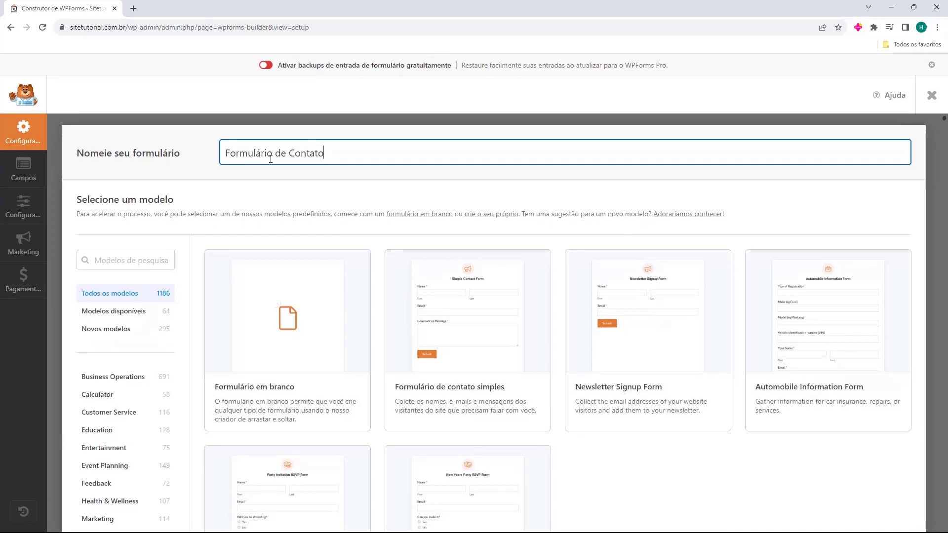
pyautogui.scroll(-1, 265, 168)
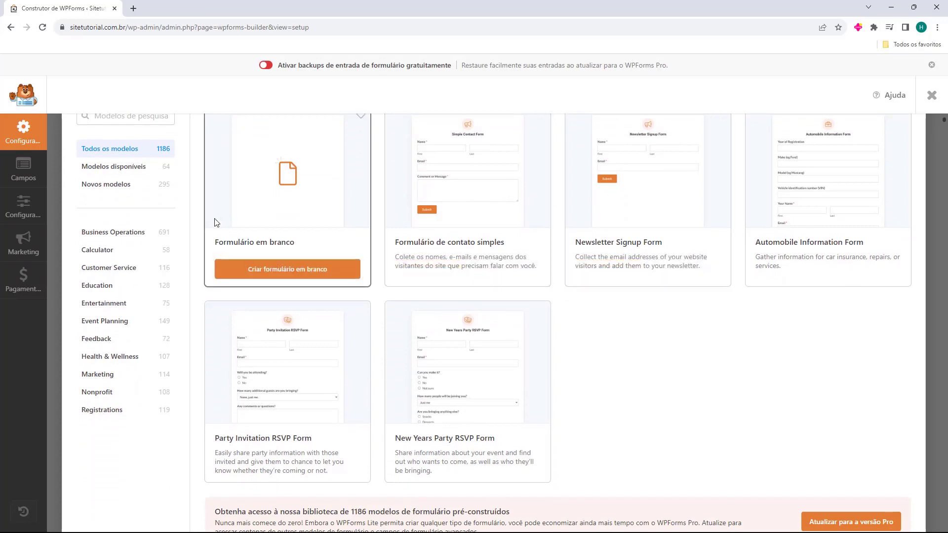
pyautogui.scroll(1, 346, 228)
pyautogui.click(121, 217)
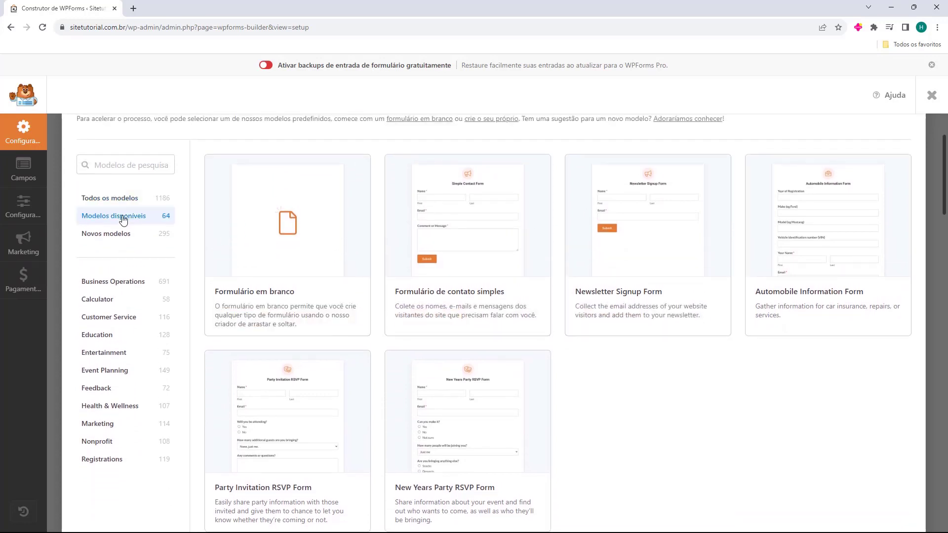
pyautogui.scroll(-2, 405, 250)
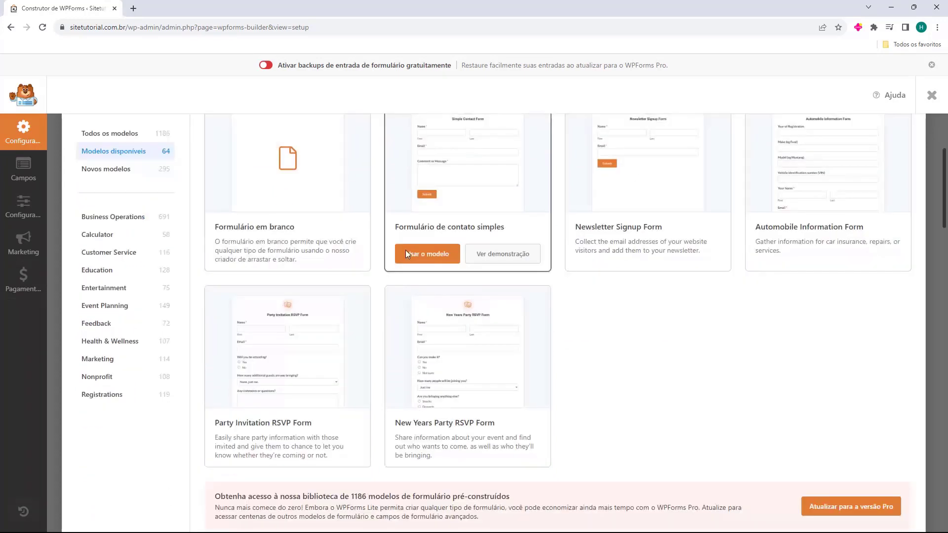
pyautogui.scroll(-5, 408, 255)
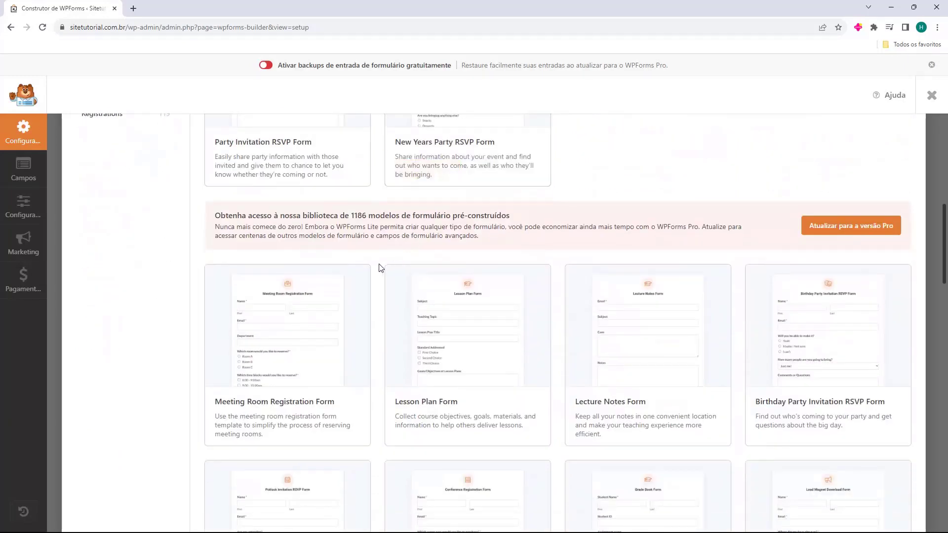
pyautogui.scroll(8, 381, 267)
pyautogui.scroll(-1, 252, 232)
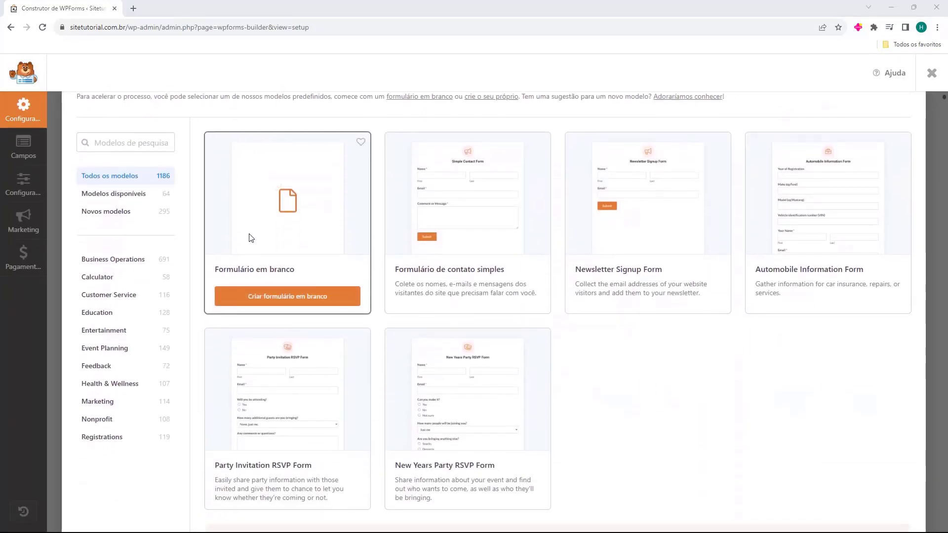
pyautogui.click(97, 198)
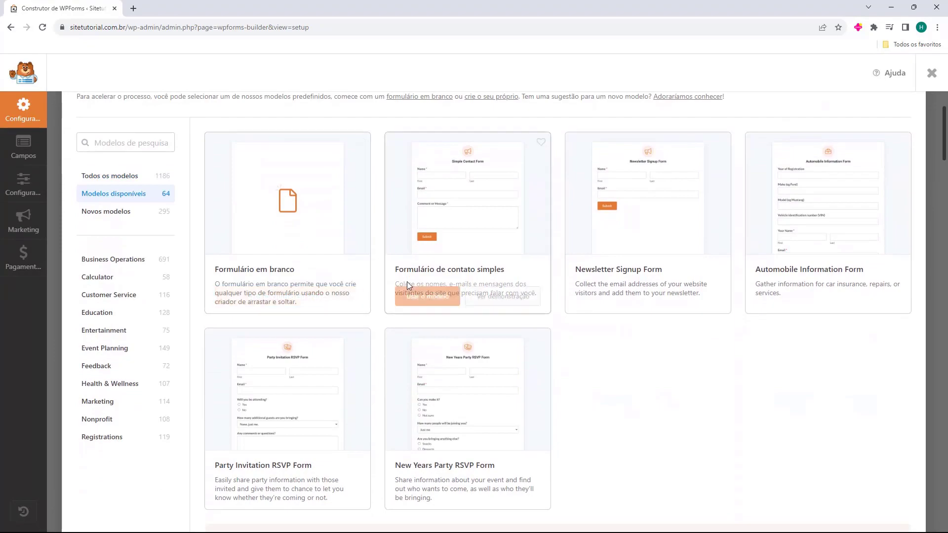
pyautogui.scroll(-6, 364, 290)
pyautogui.scroll(-14, 470, 188)
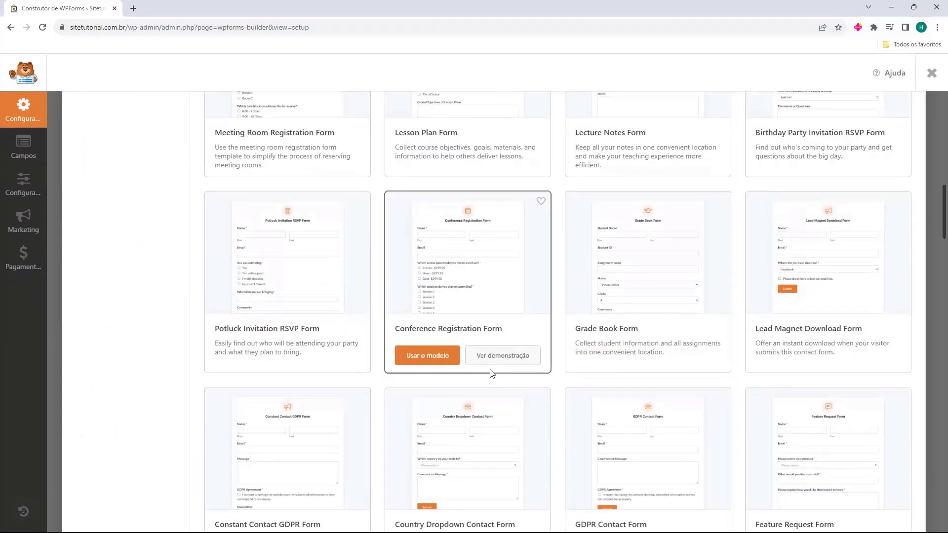
pyautogui.scroll(-20, 531, 248)
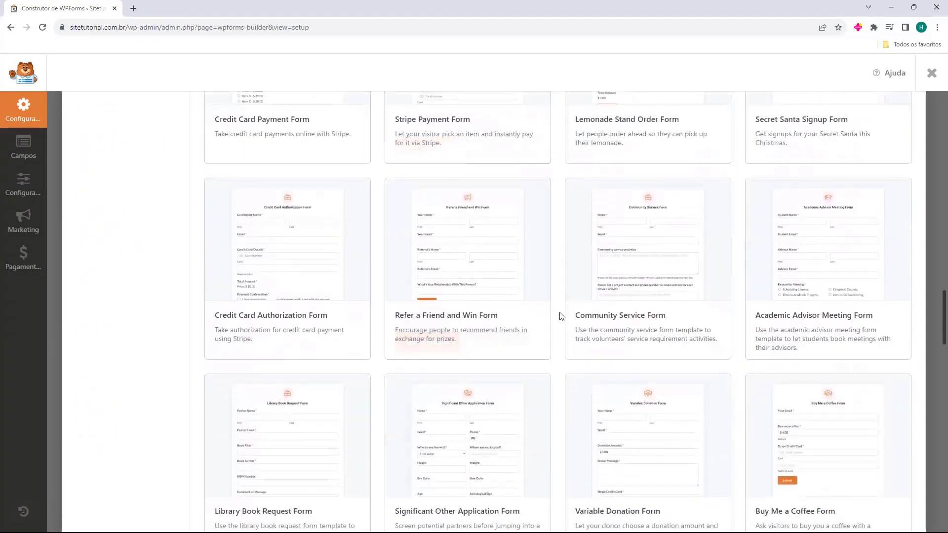
pyautogui.scroll(-10, 562, 319)
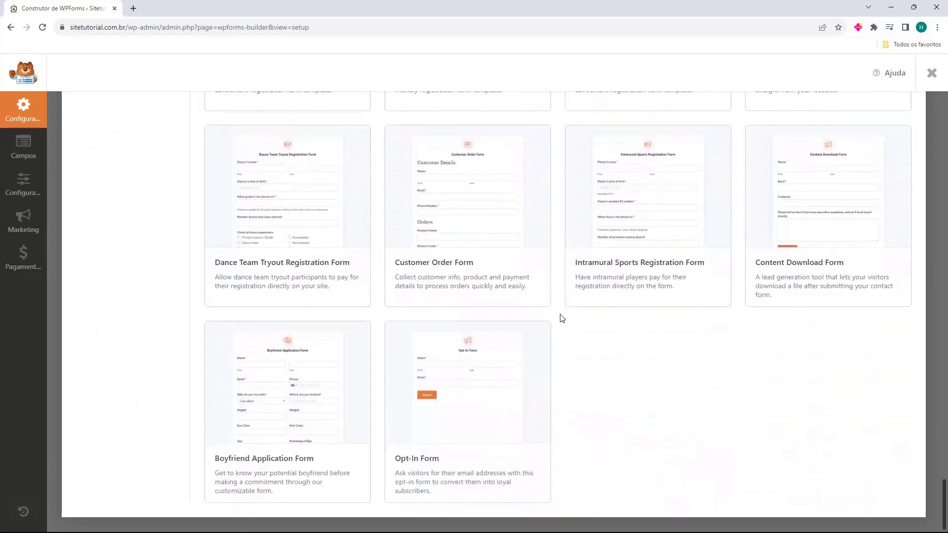
pyautogui.scroll(20, 566, 343)
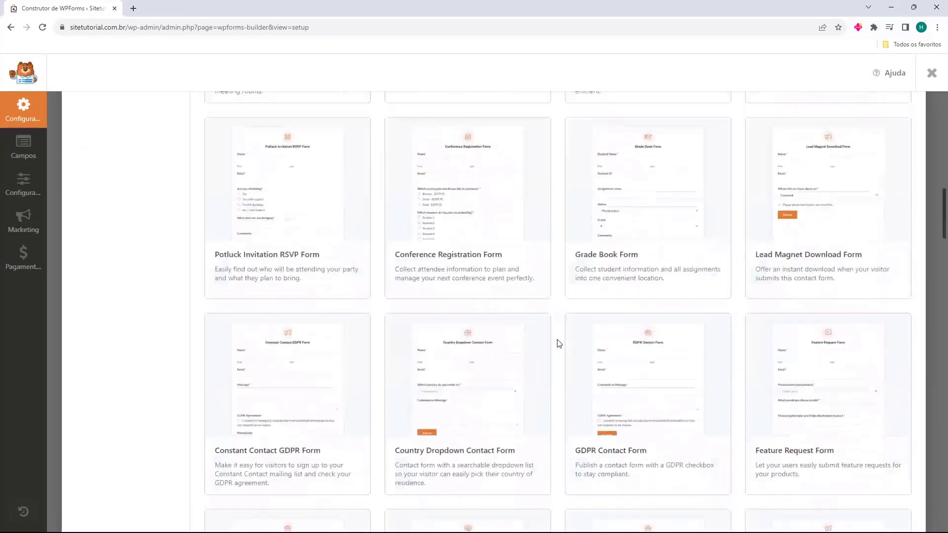
pyautogui.scroll(-1, 184, 375)
# Examine the form templates in the Customer Service category.
pyautogui.click(129, 345)
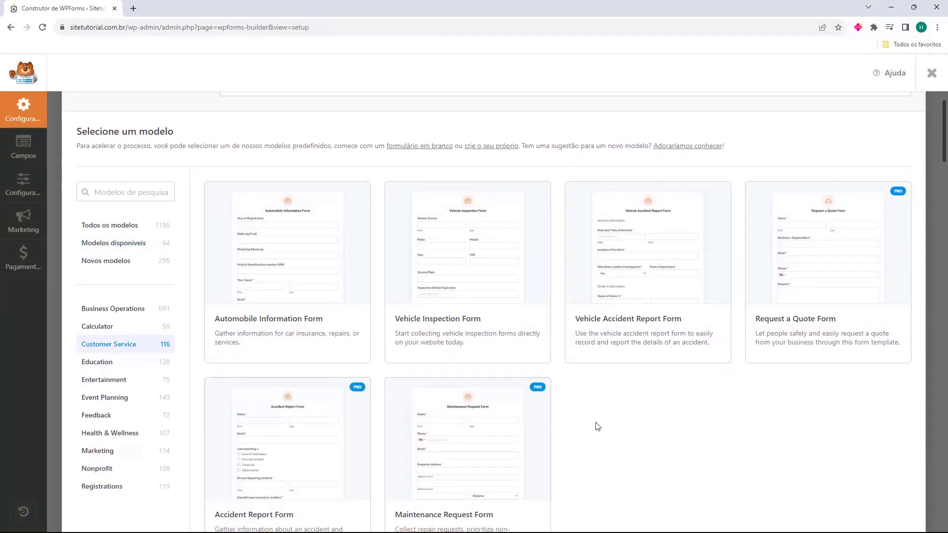
pyautogui.scroll(-1, 563, 348)
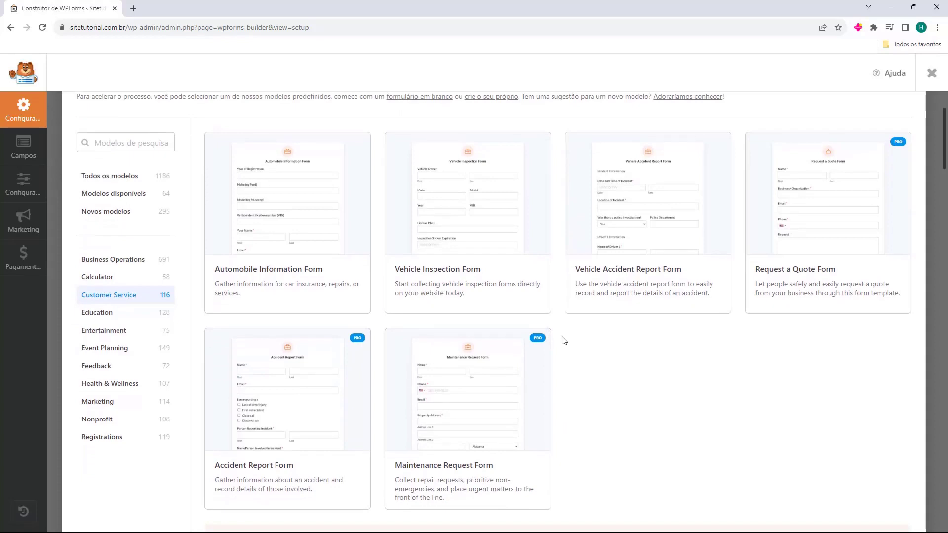
pyautogui.scroll(-6, 564, 341)
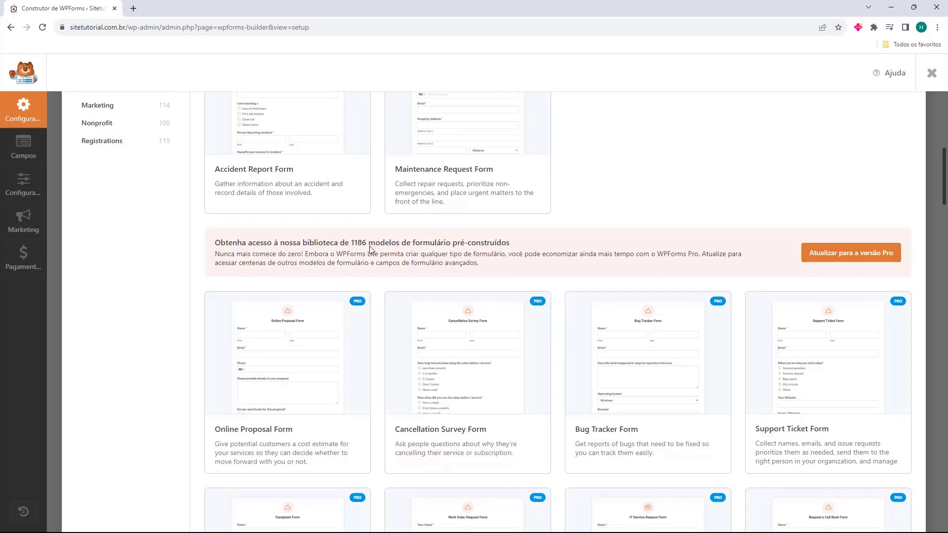
pyautogui.scroll(-6, 555, 245)
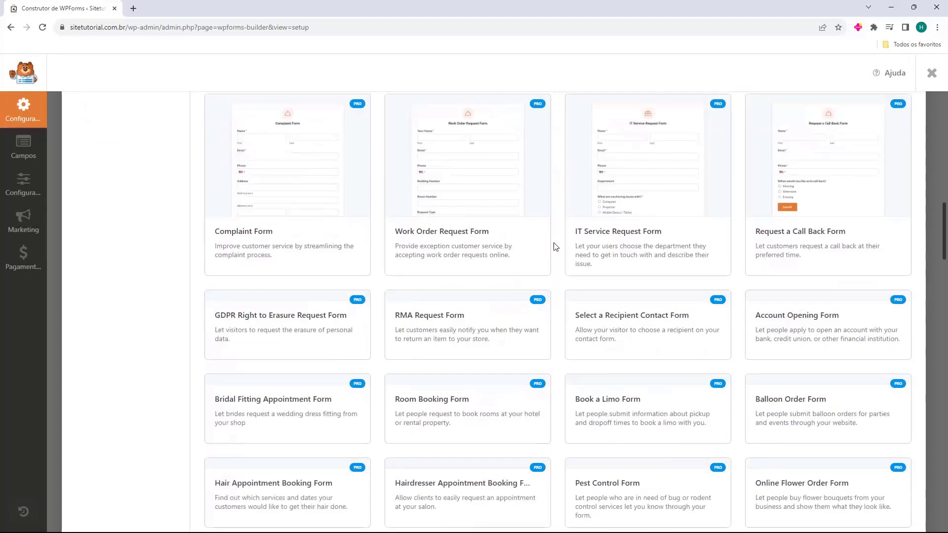
pyautogui.scroll(4, 558, 245)
pyautogui.scroll(10, 558, 246)
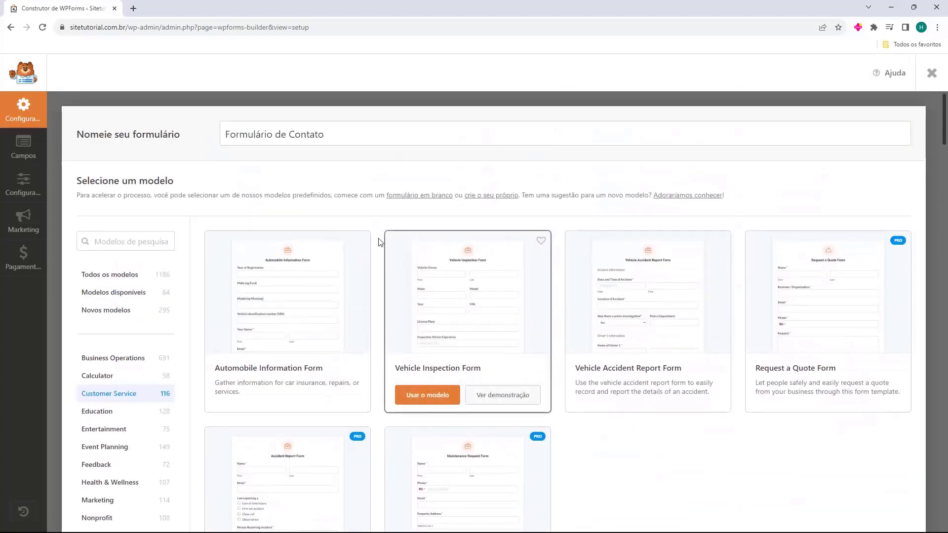
# Return to the Modelos disponíveis templates and create the form from the blank template.
pyautogui.click(111, 291)
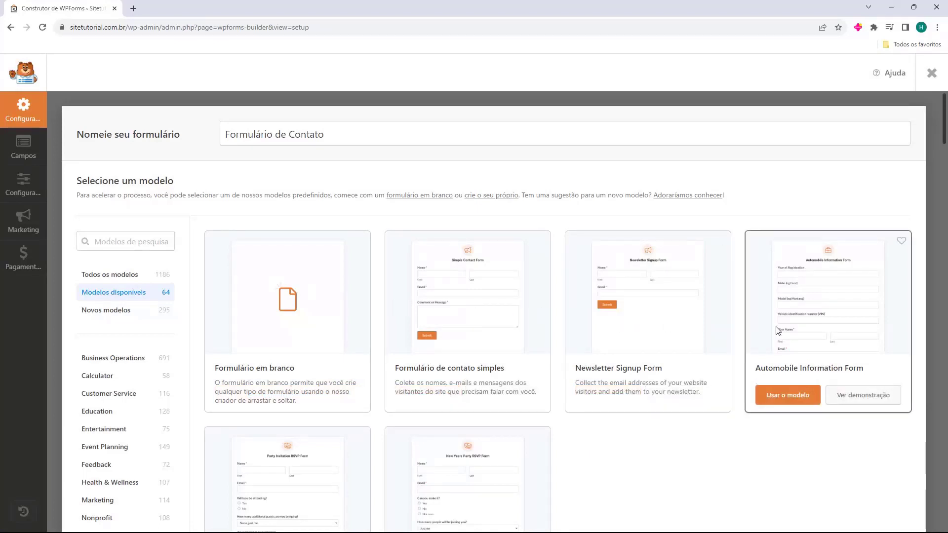
pyautogui.scroll(-3, 751, 327)
pyautogui.scroll(3, 379, 341)
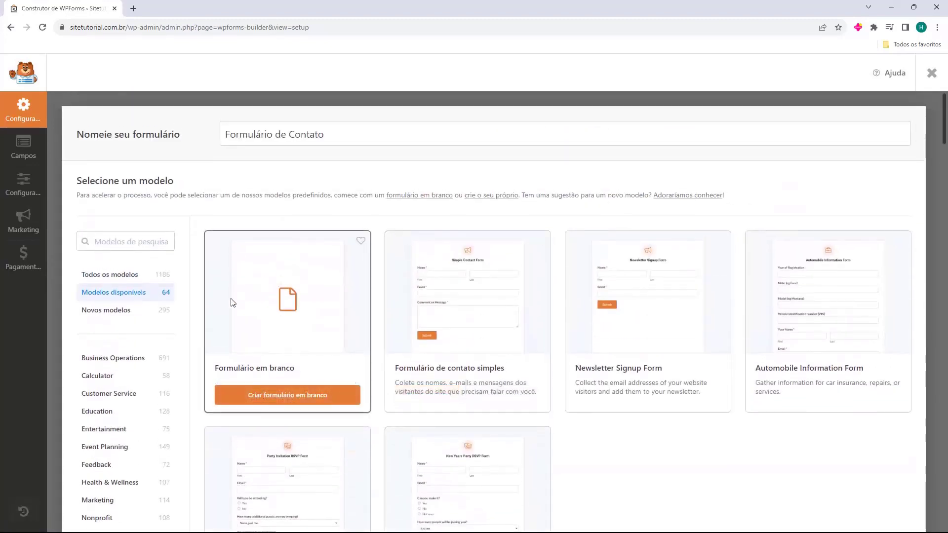
pyautogui.click(271, 396)
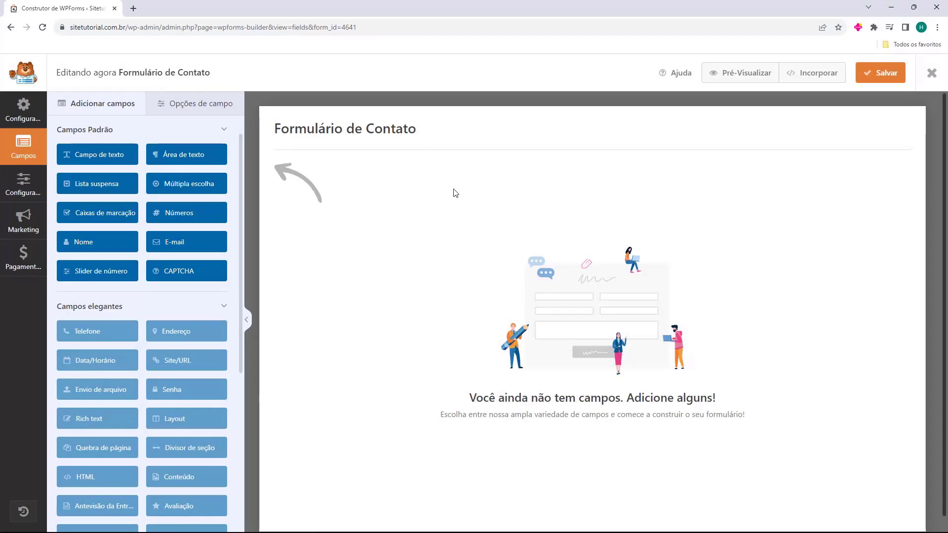
# Look through the available form fields and check whether the Envio de arquivo field can be used.
pyautogui.scroll(-1, 439, 228)
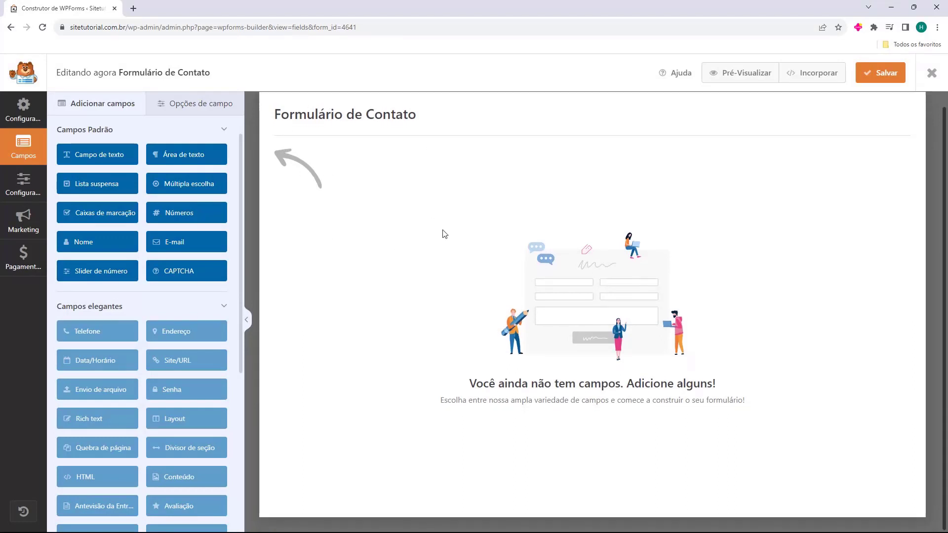
pyautogui.scroll(1, 449, 241)
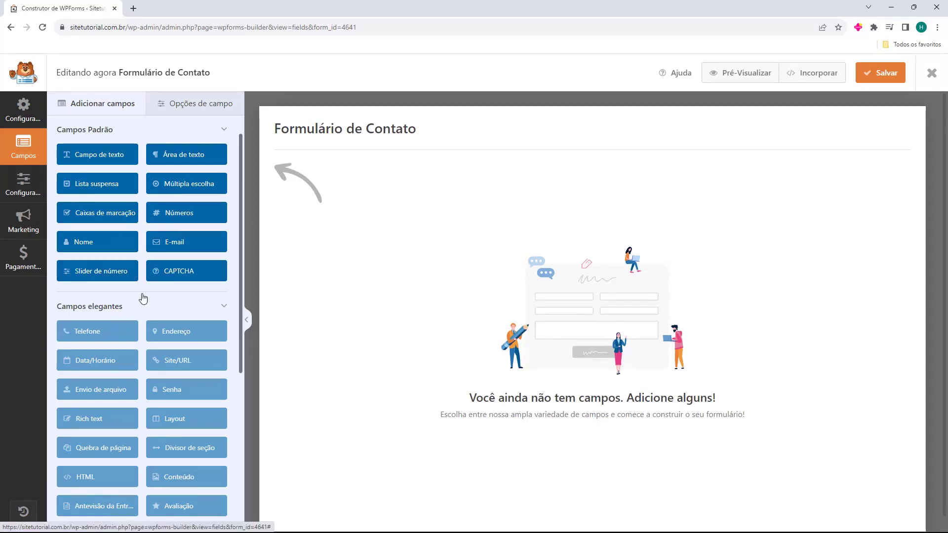
pyautogui.scroll(-2, 141, 291)
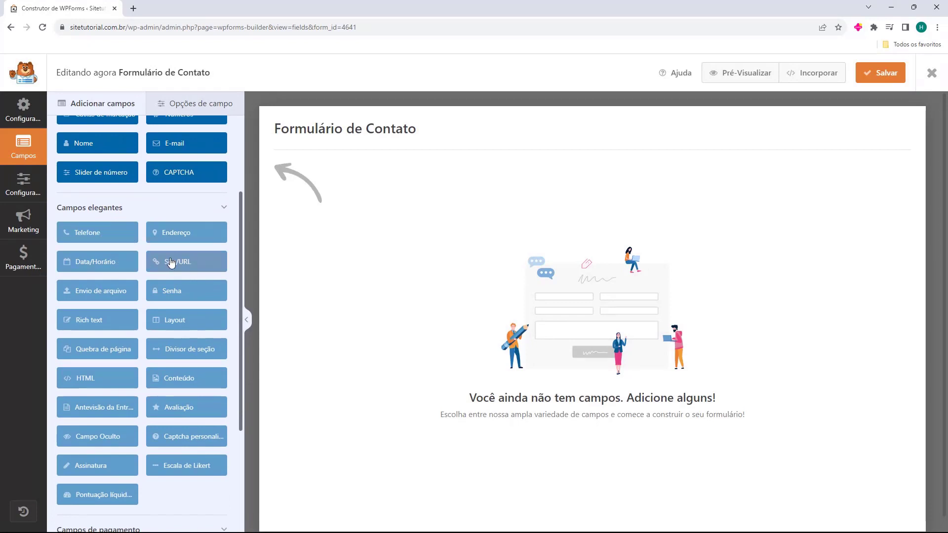
pyautogui.click(123, 294)
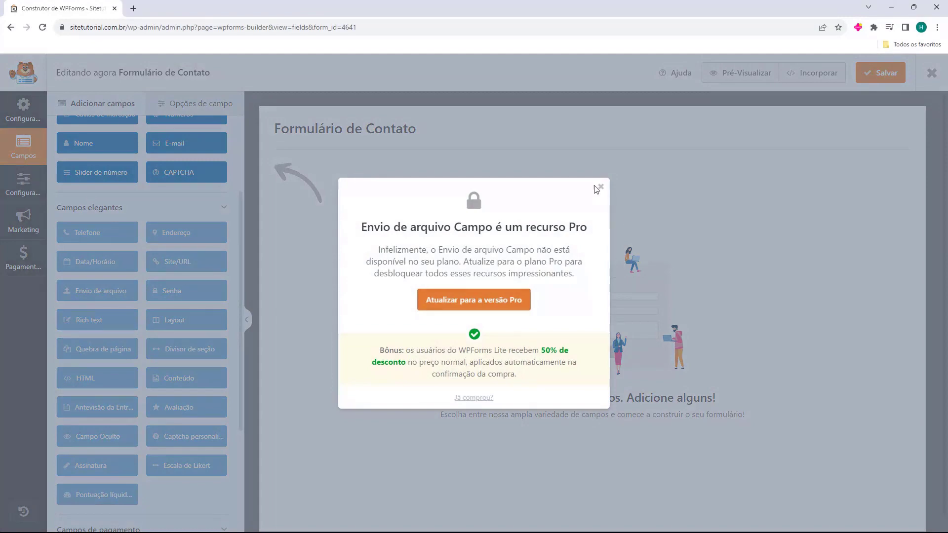
pyautogui.click(600, 188)
pyautogui.scroll(3, 125, 331)
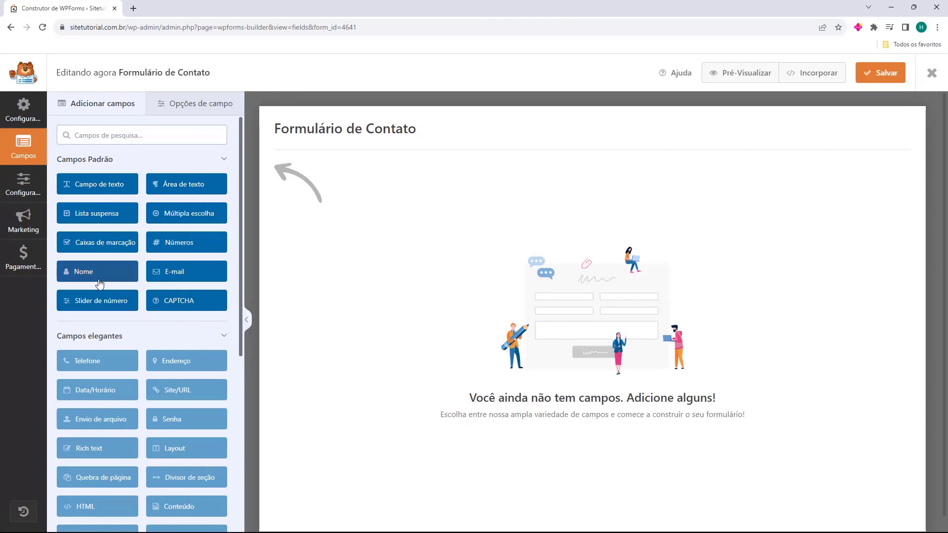
# Add a Nome field to the empty form and open its general options, keeping the label Nome.
pyautogui.moveTo(85, 278); pyautogui.dragTo(340, 208)
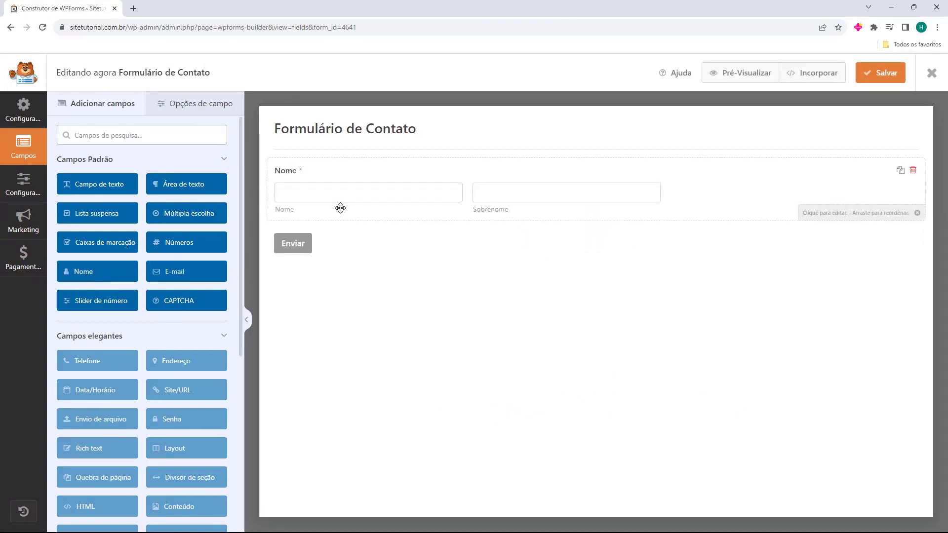
pyautogui.click(389, 215)
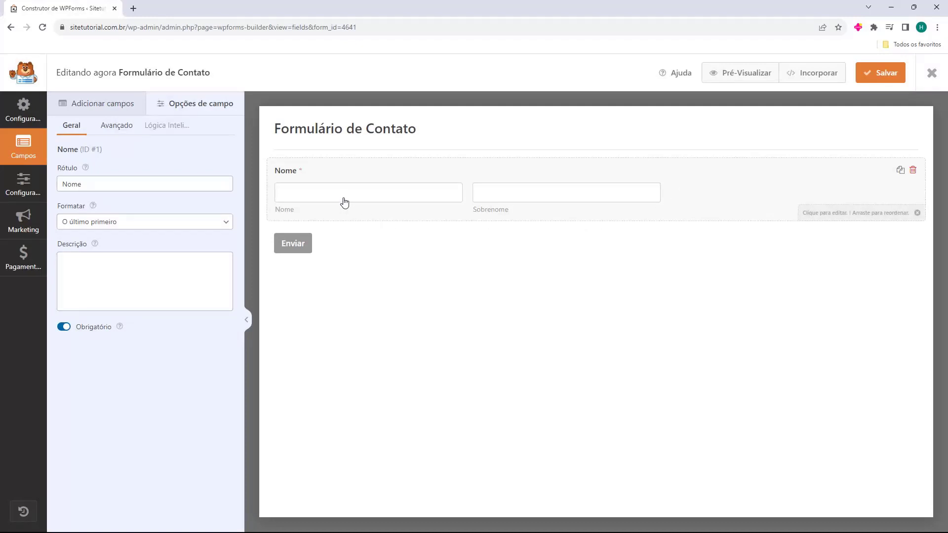
pyautogui.press('Tab')
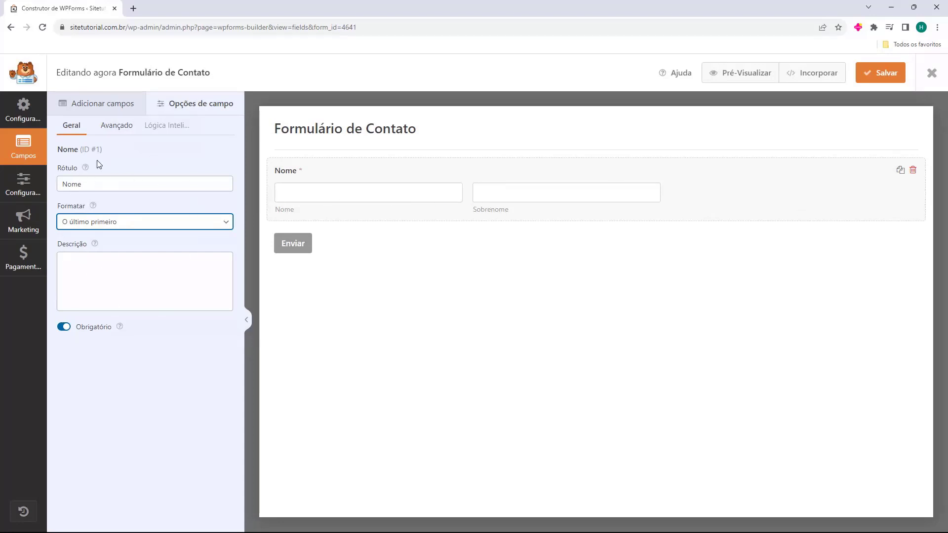
pyautogui.click(78, 181)
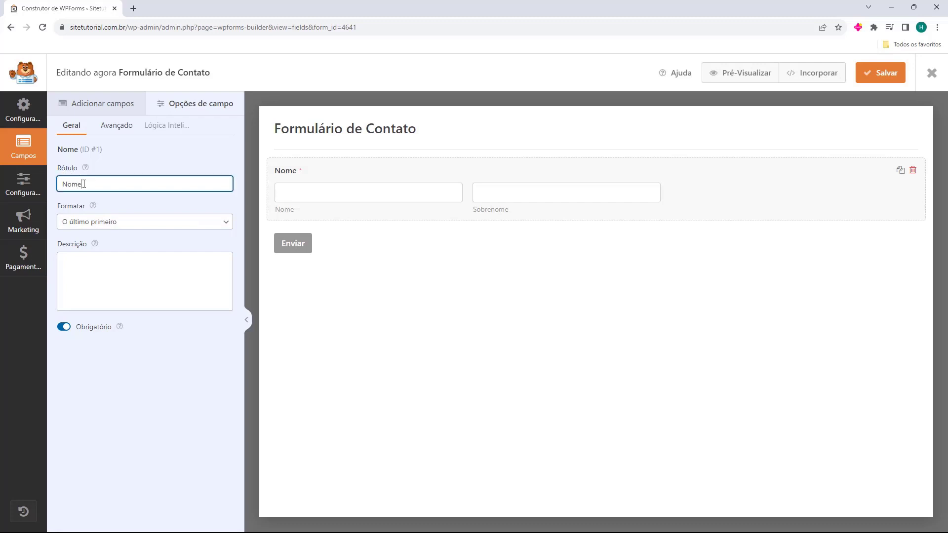
pyautogui.doubleClick(84, 184)
# Try the Simples, O último primeiro and Do meio primeiro formats on the Nome field and settle on Simples.
pyautogui.click(98, 222)
pyautogui.click(87, 235)
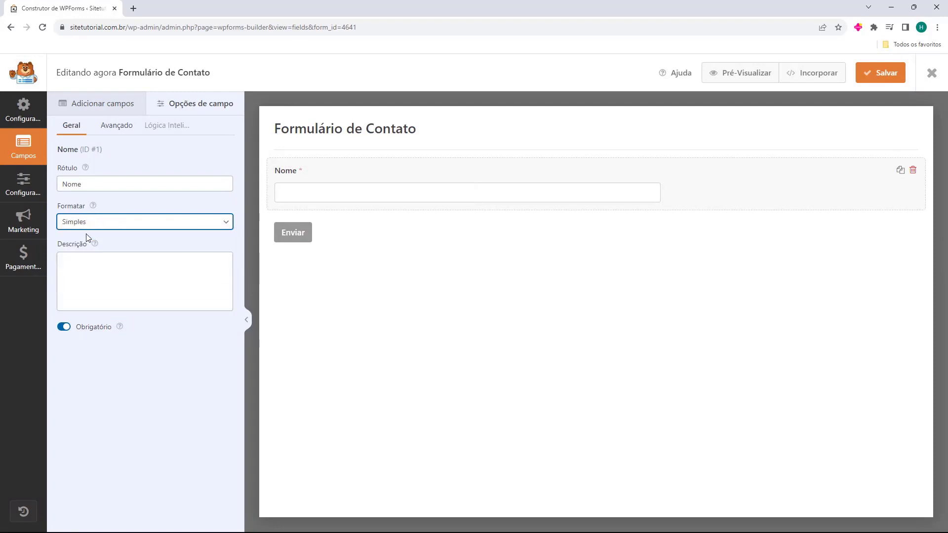
pyautogui.click(111, 225)
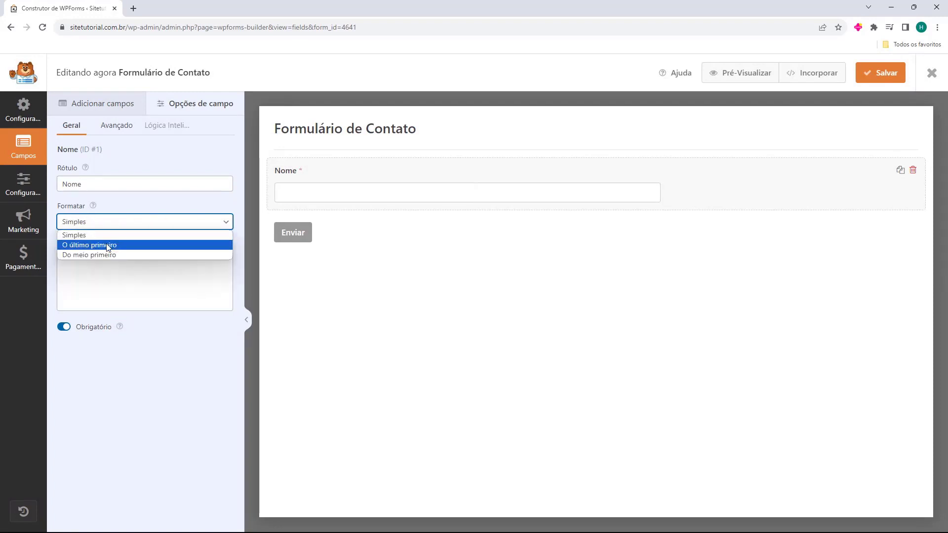
pyautogui.click(100, 246)
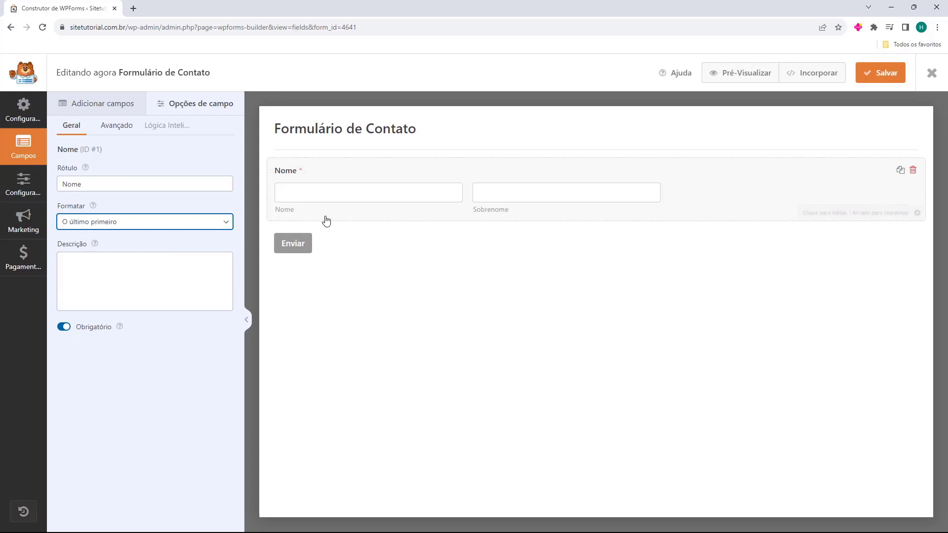
pyautogui.click(129, 221)
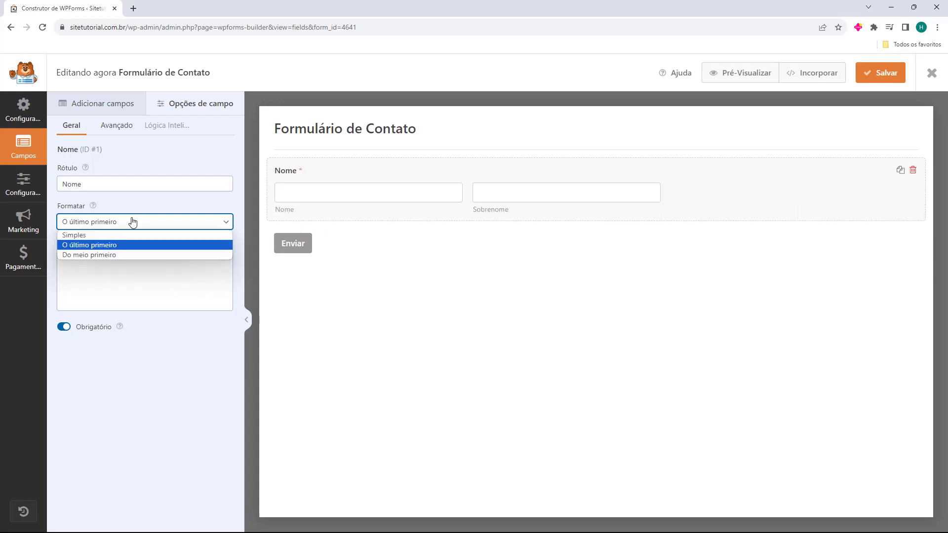
pyautogui.click(110, 257)
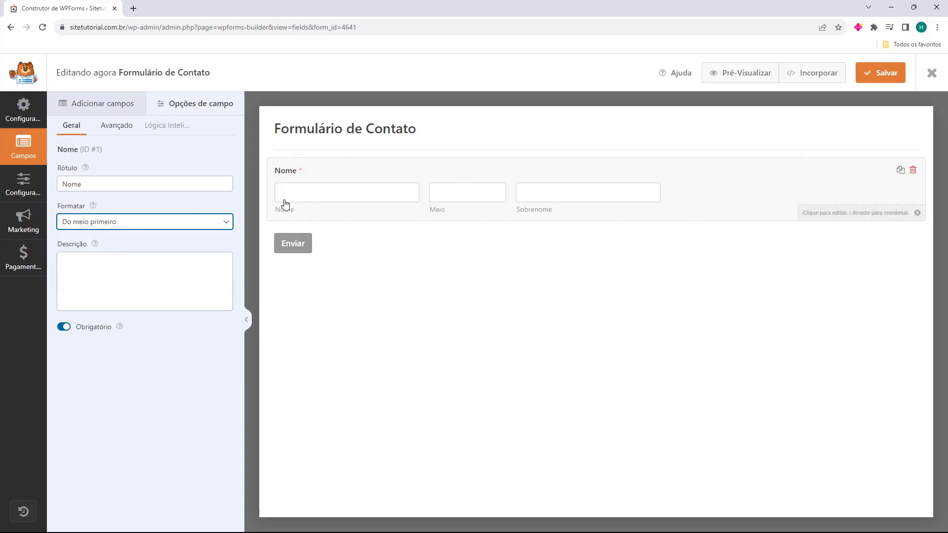
pyautogui.click(108, 221)
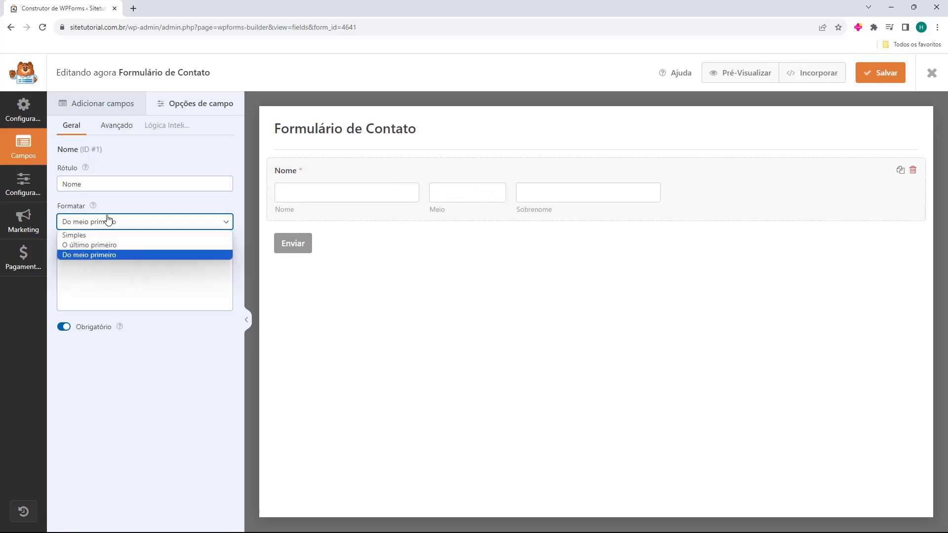
pyautogui.click(99, 232)
# Set the Nome field's description to "Digite seu nome completo" and toggle Obrigatório, leaving it on.
pyautogui.click(101, 264)
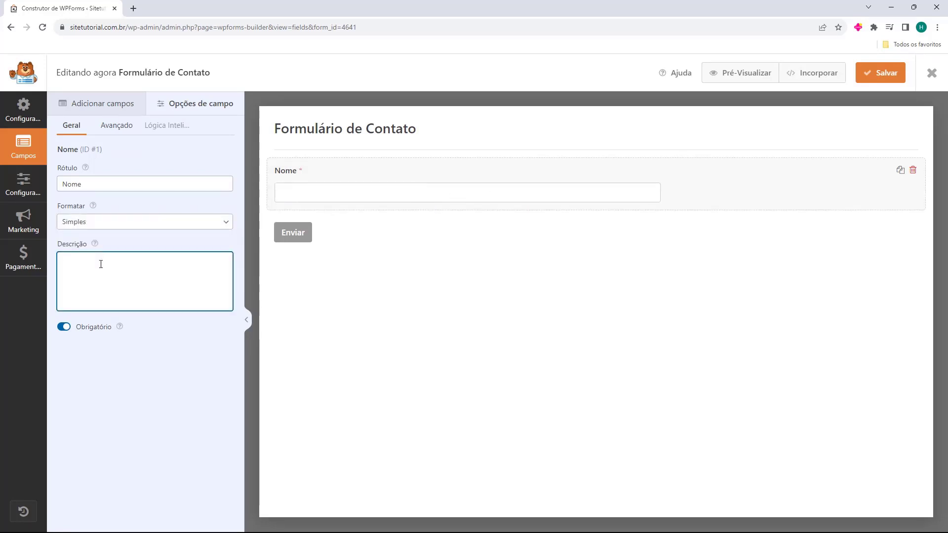
pyautogui.write('Digite seu nome completo')
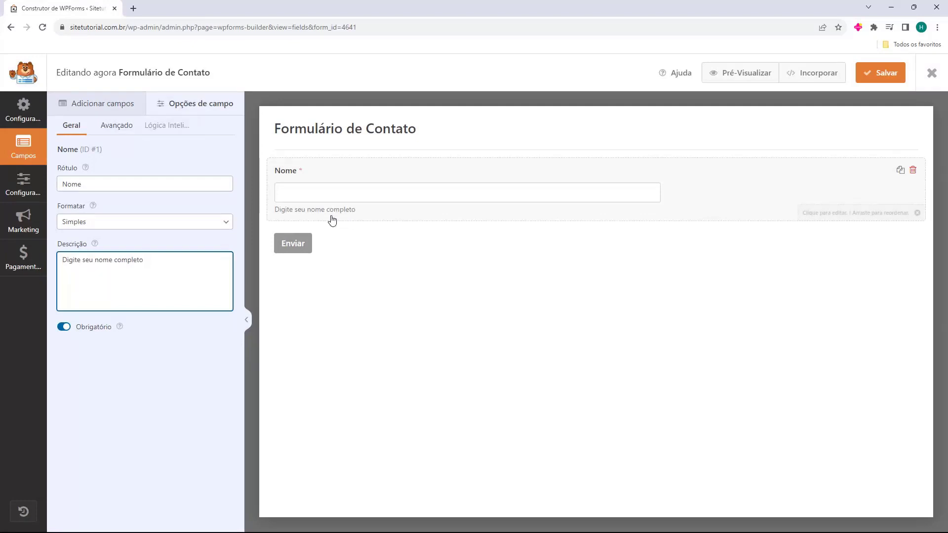
pyautogui.click(61, 332)
pyautogui.click(61, 331)
pyautogui.click(61, 332)
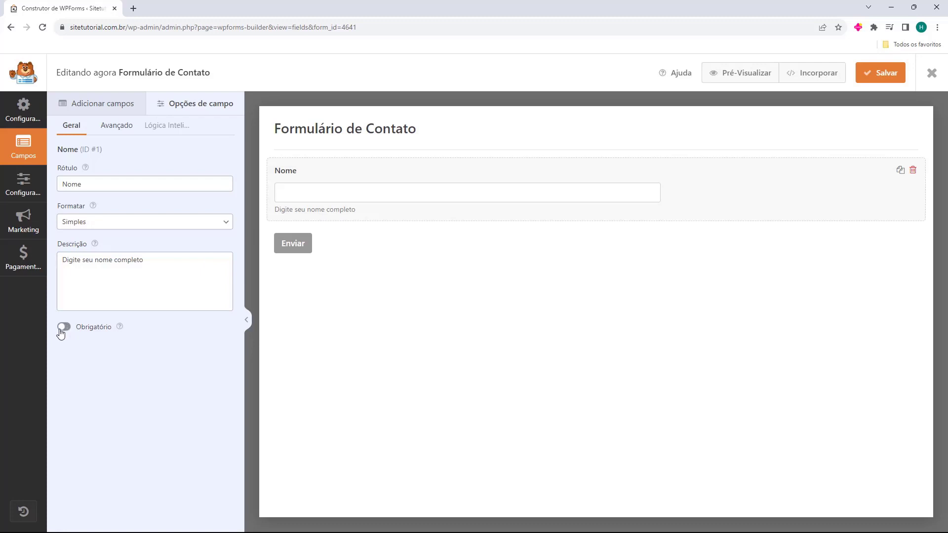
pyautogui.click(61, 332)
# Try the Pequeno, Médio and Grande sizes in the Nome field's advanced options, ending on Médio.
pyautogui.click(116, 128)
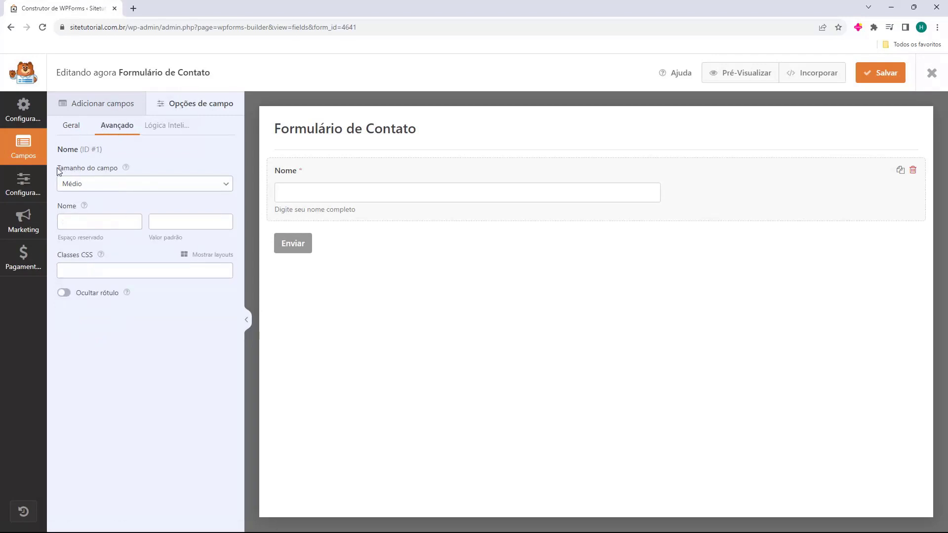
pyautogui.click(80, 183)
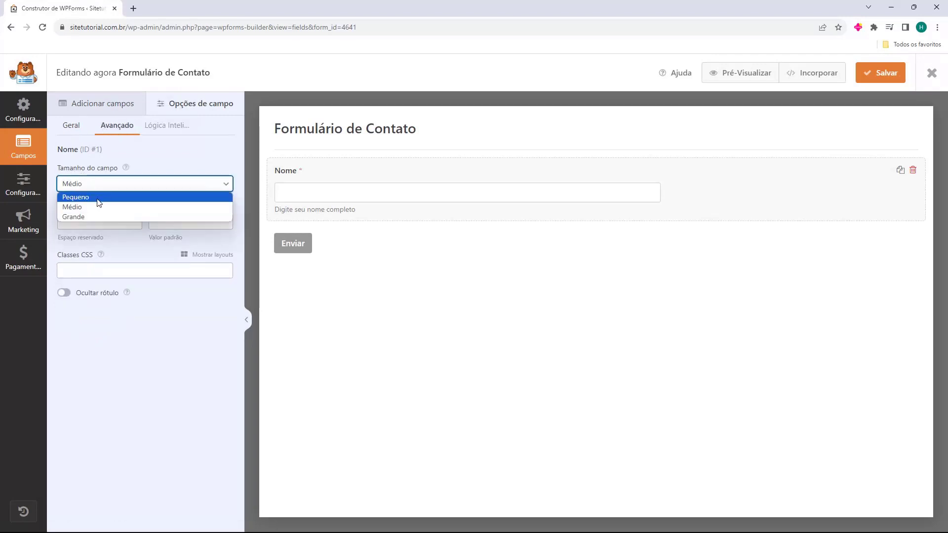
pyautogui.click(99, 197)
pyautogui.click(98, 183)
pyautogui.click(97, 208)
pyautogui.click(97, 187)
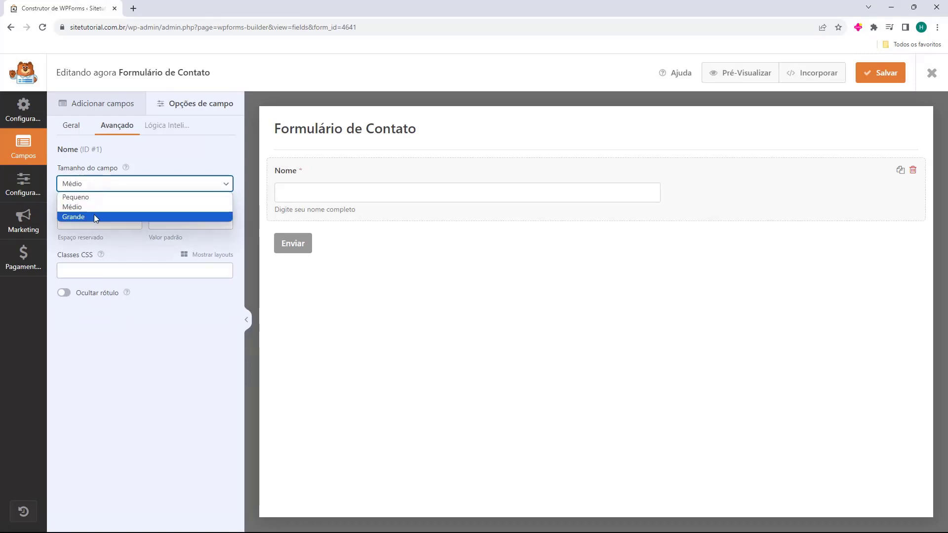
pyautogui.click(95, 217)
pyautogui.click(101, 186)
pyautogui.click(99, 197)
pyautogui.click(98, 186)
pyautogui.click(92, 207)
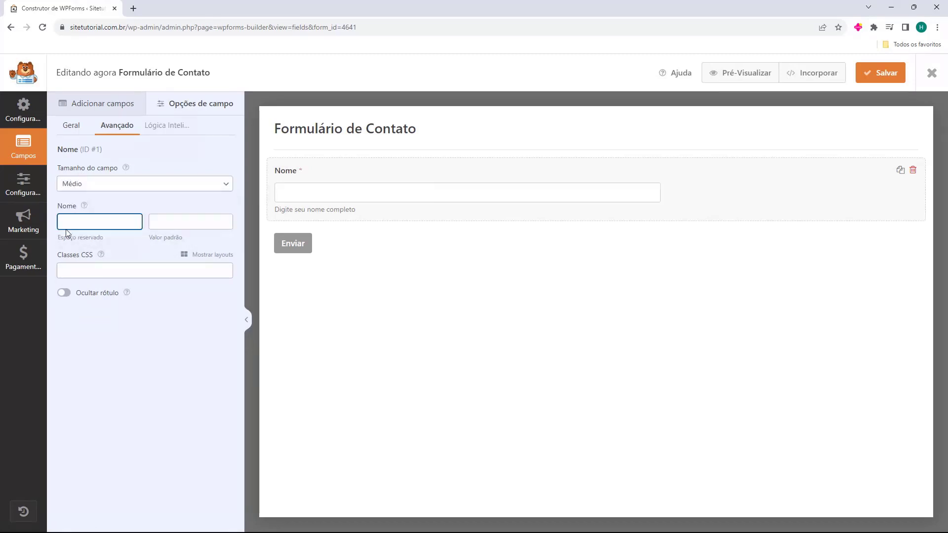
# Set the Nome field's placeholder to "Digite seu Nome".
pyautogui.click(185, 225)
pyautogui.click(100, 225)
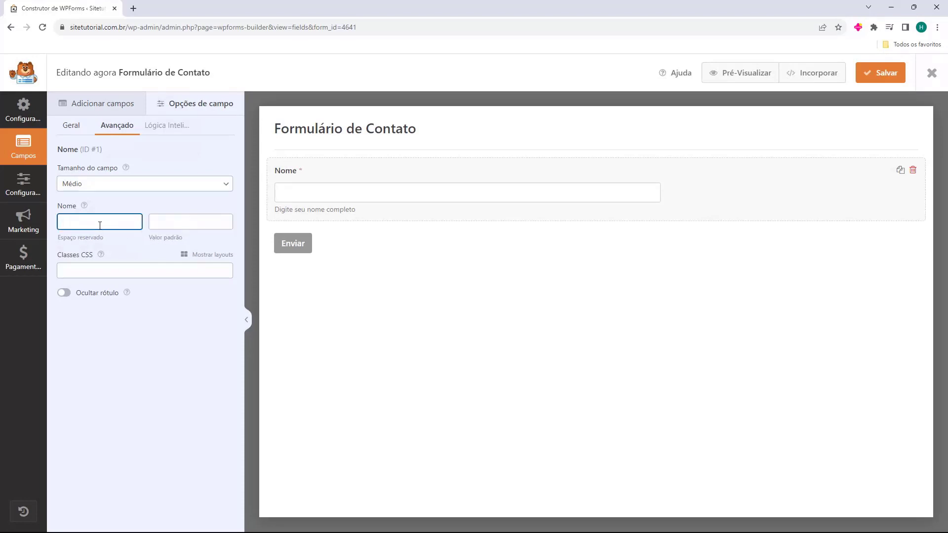
pyautogui.write('Digite seu Nome')
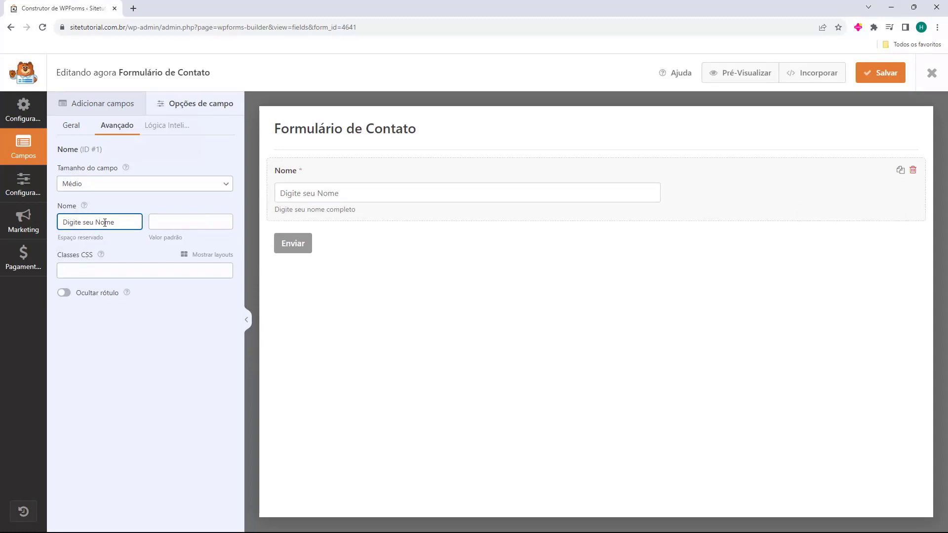
# Examine the default value and CSS classes options of the Nome field.
pyautogui.click(156, 220)
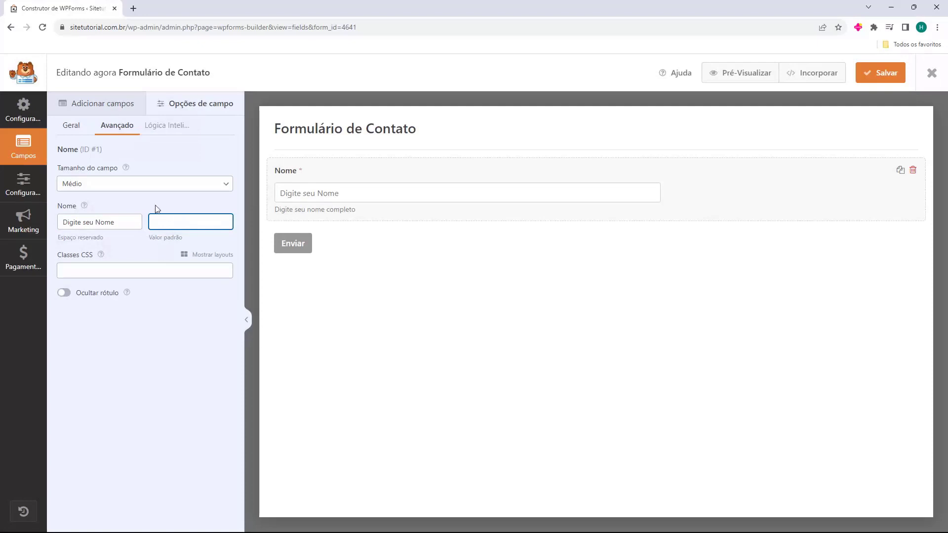
pyautogui.click(70, 261)
pyautogui.click(184, 255)
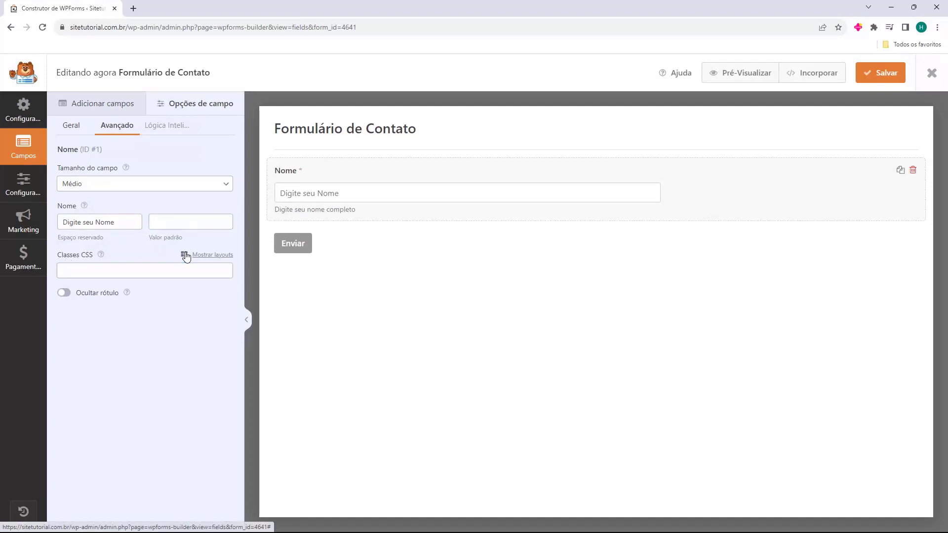
pyautogui.click(124, 222)
pyautogui.click(65, 271)
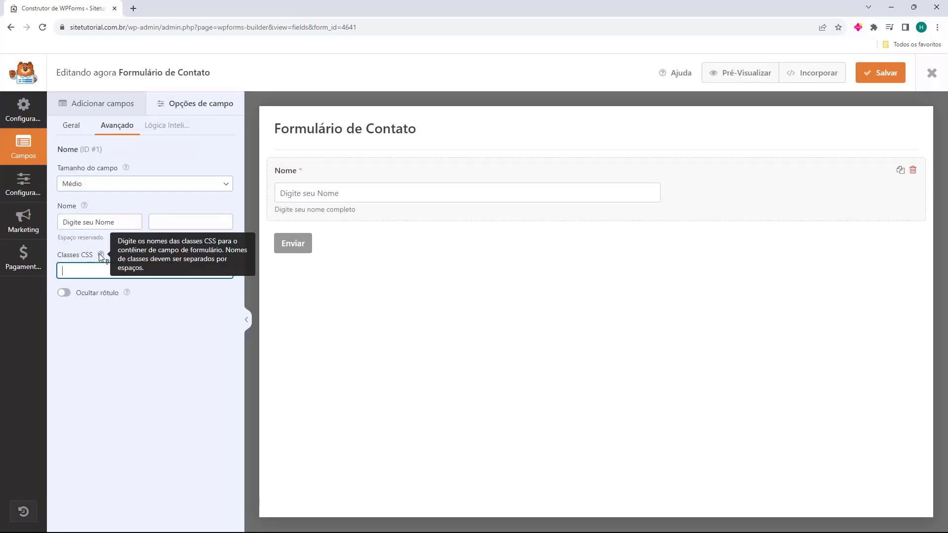
# Toggle Ocultar rótulo on and off for the Nome field, leaving it off.
pyautogui.click(64, 294)
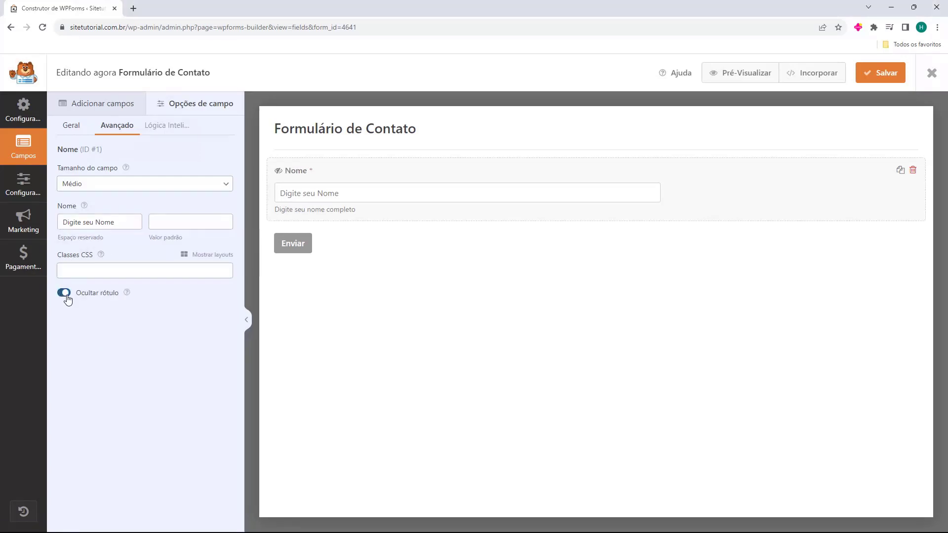
pyautogui.click(67, 297)
pyautogui.click(67, 296)
pyautogui.click(67, 296)
pyautogui.click(68, 296)
pyautogui.click(67, 296)
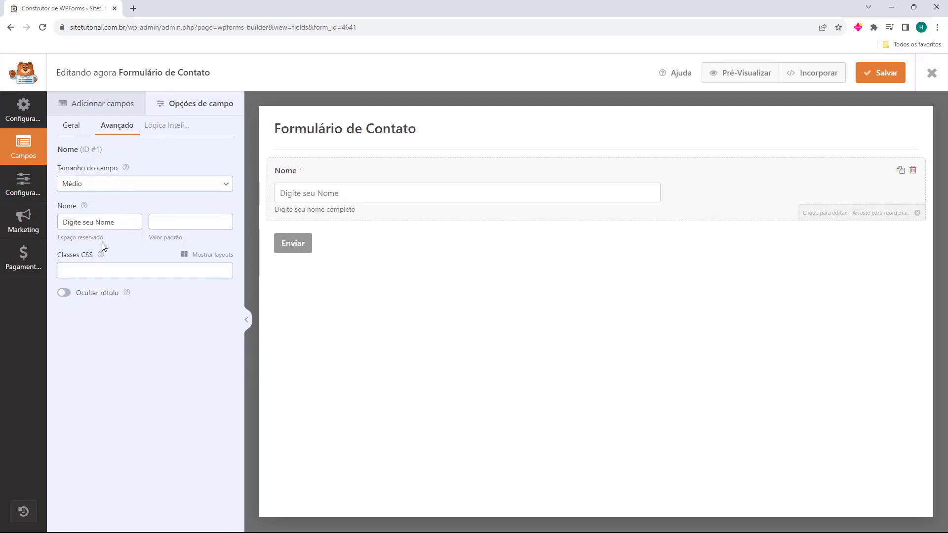
pyautogui.click(68, 296)
pyautogui.click(68, 297)
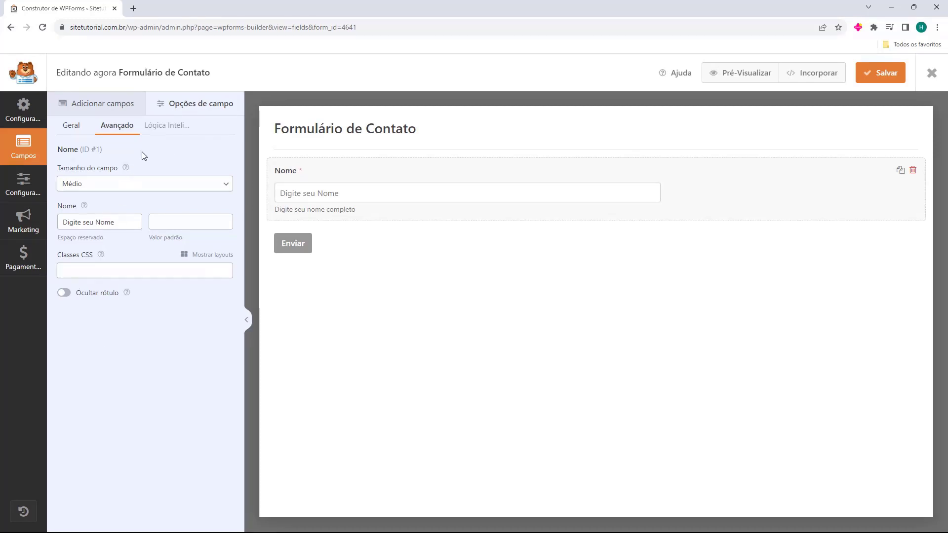
# Add an E-mail field below the Nome field and open its general options.
pyautogui.click(104, 104)
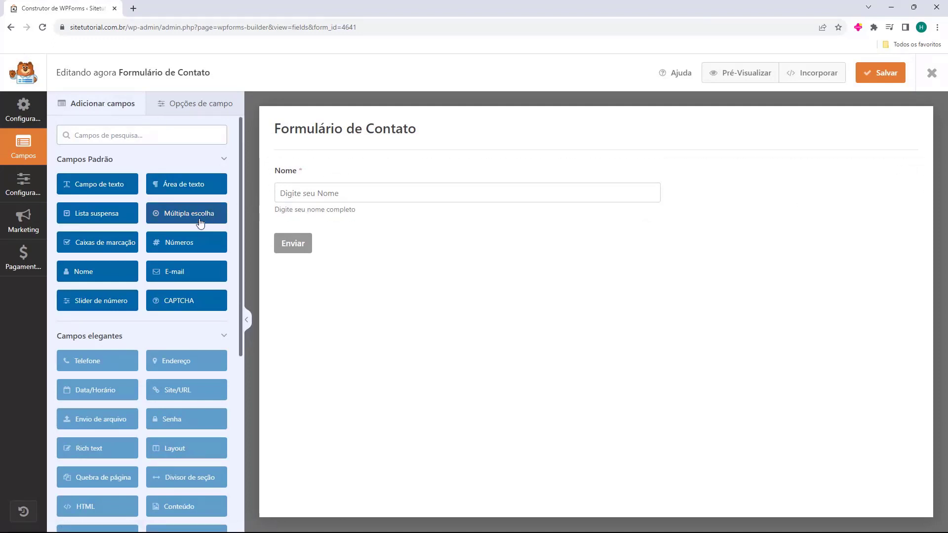
pyautogui.moveTo(178, 271); pyautogui.dragTo(332, 266)
pyautogui.click(184, 272)
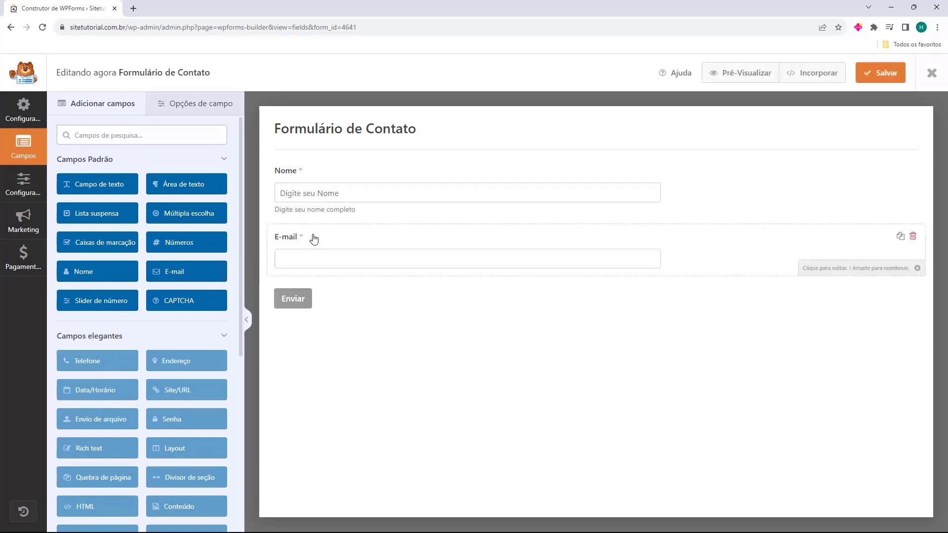
pyautogui.click(358, 245)
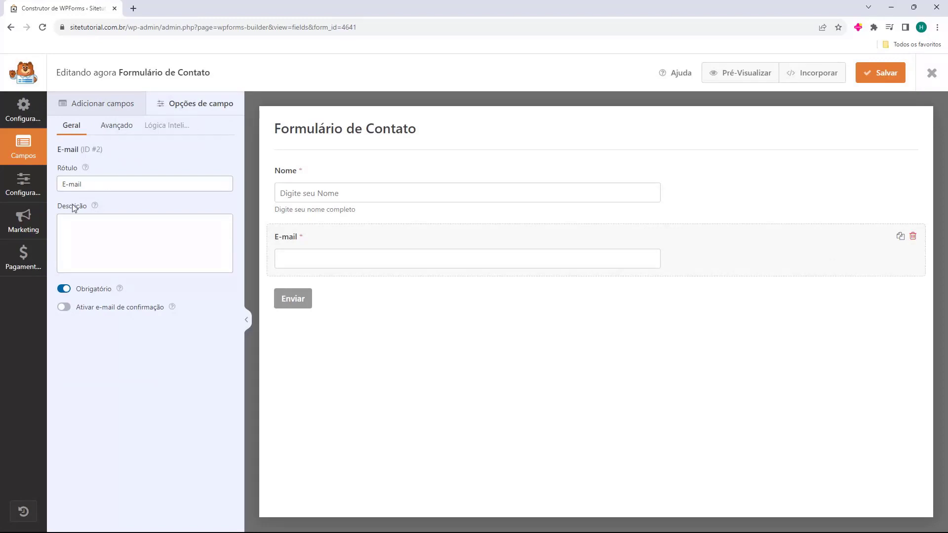
# Switch Ativar e-mail de confirmação on and back off for the E-mail field, and open its advanced options.
pyautogui.click(79, 270)
pyautogui.click(64, 308)
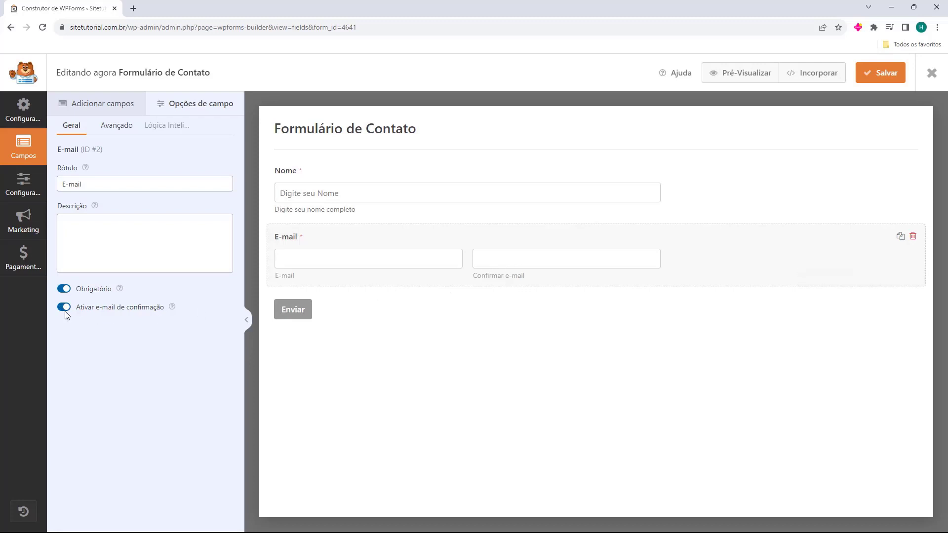
pyautogui.click(117, 129)
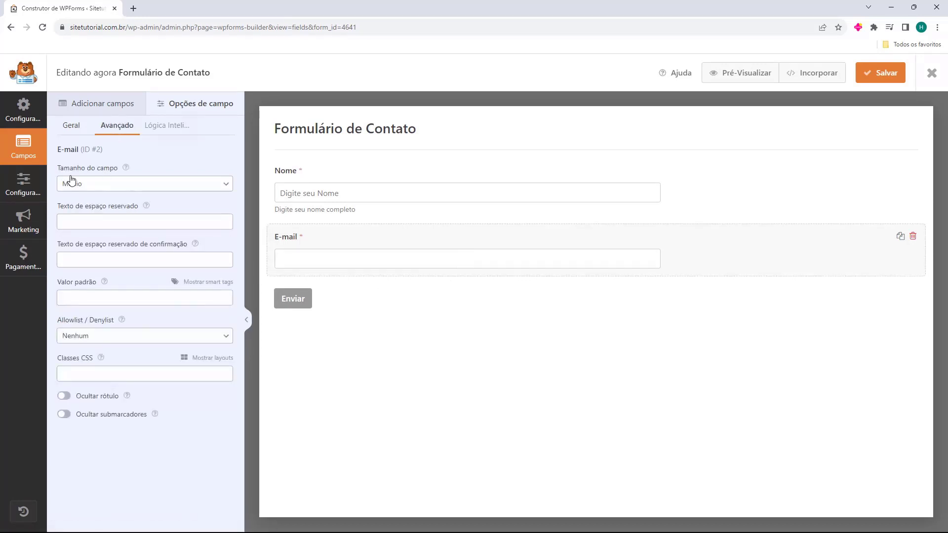
# Keep the E-mail field's size at Médio and assign it the second column of the two-column layout.
pyautogui.click(94, 183)
pyautogui.click(89, 206)
pyautogui.click(93, 344)
pyautogui.click(201, 364)
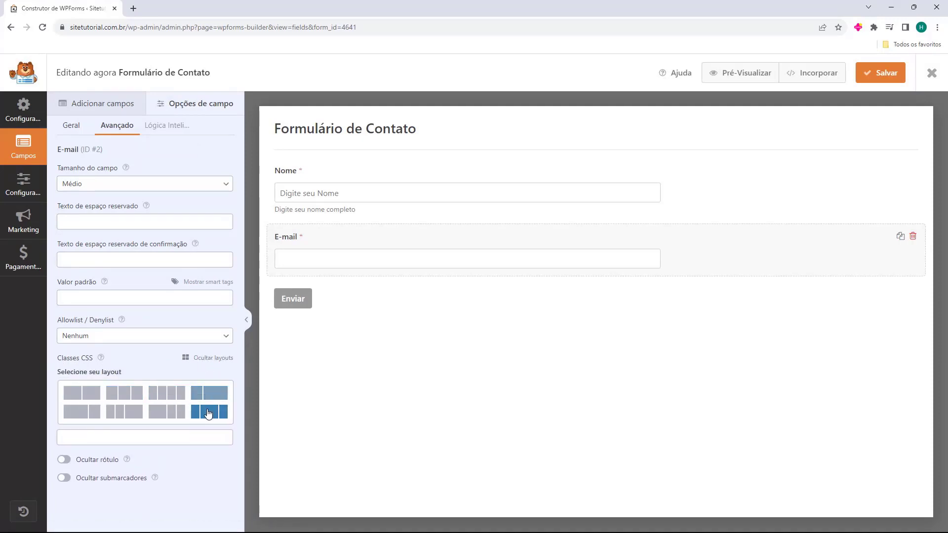
pyautogui.click(86, 396)
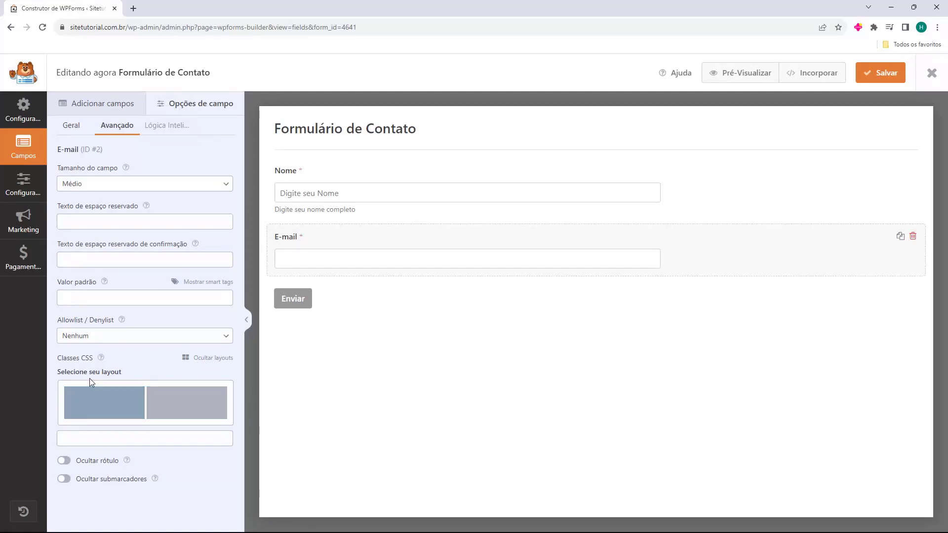
pyautogui.click(174, 406)
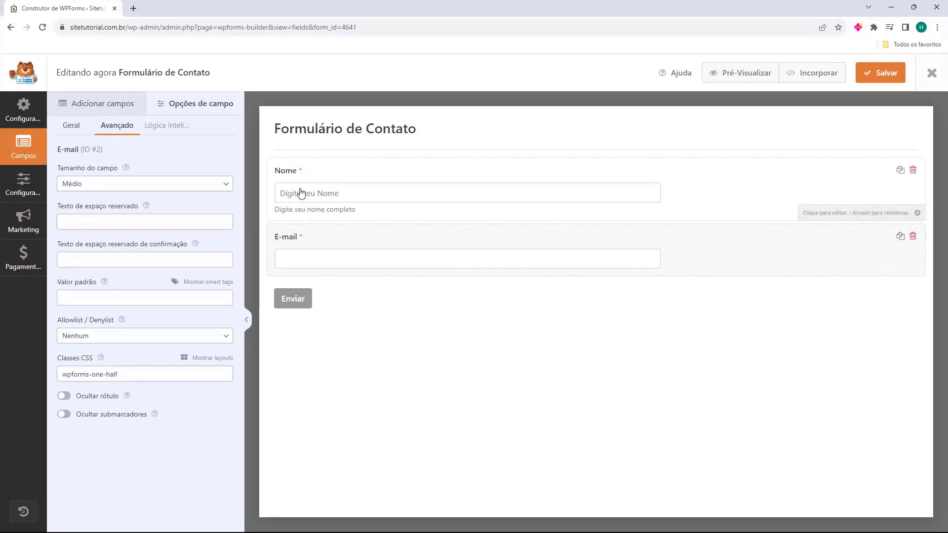
pyautogui.click(123, 368)
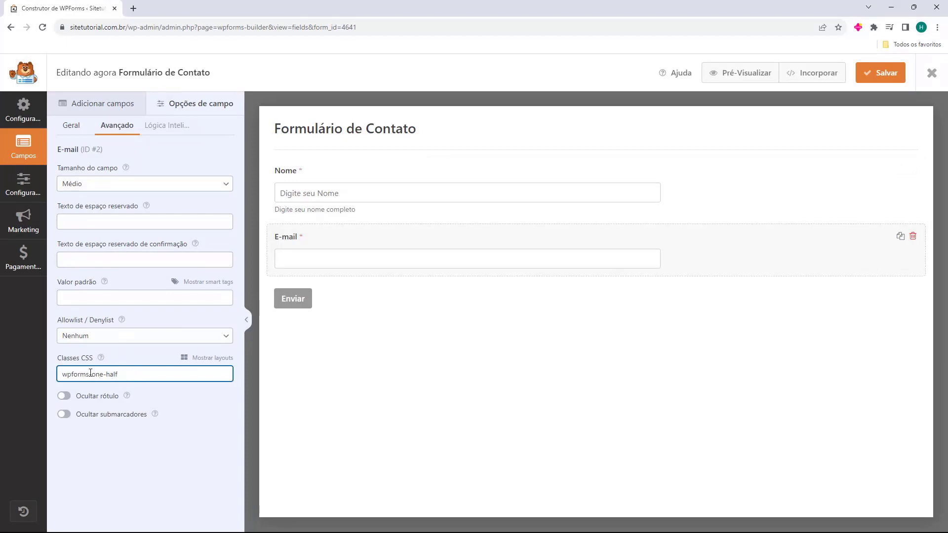
# Toggle Ocultar rótulo on and off for the E-mail field, and switch on Ocultar submarcadores.
pyautogui.click(63, 396)
pyautogui.click(64, 396)
pyautogui.click(64, 415)
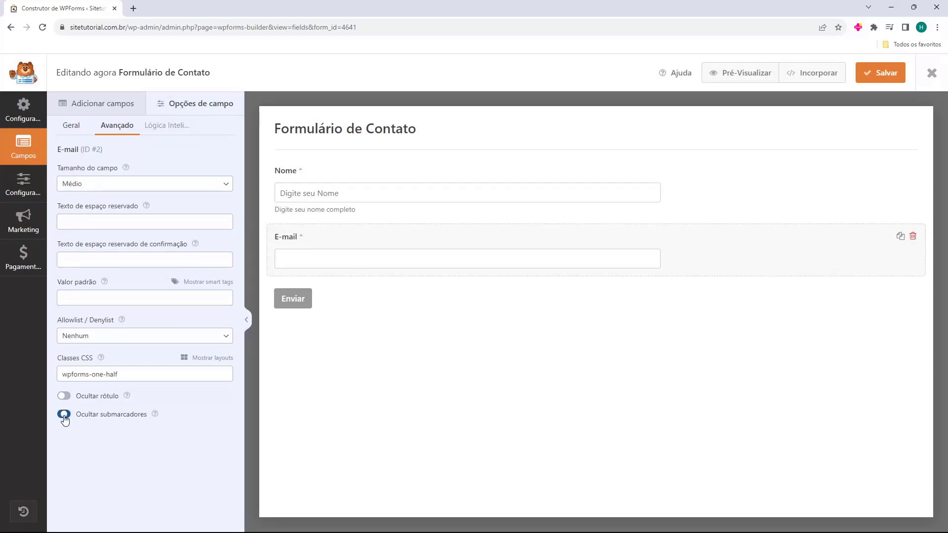
# Add a Números field below E-mail, labelled "Telefone" with the description "Digite seu telefone".
pyautogui.click(105, 107)
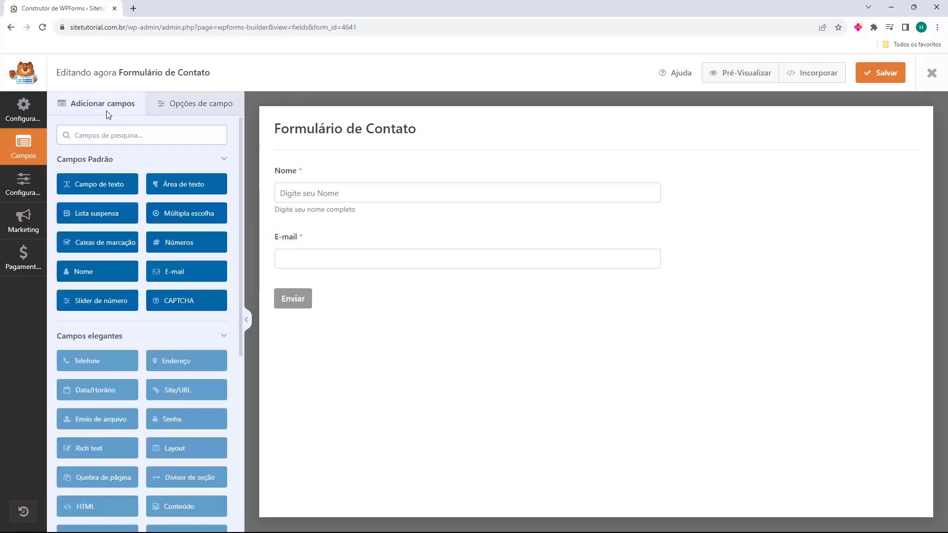
pyautogui.click(165, 243)
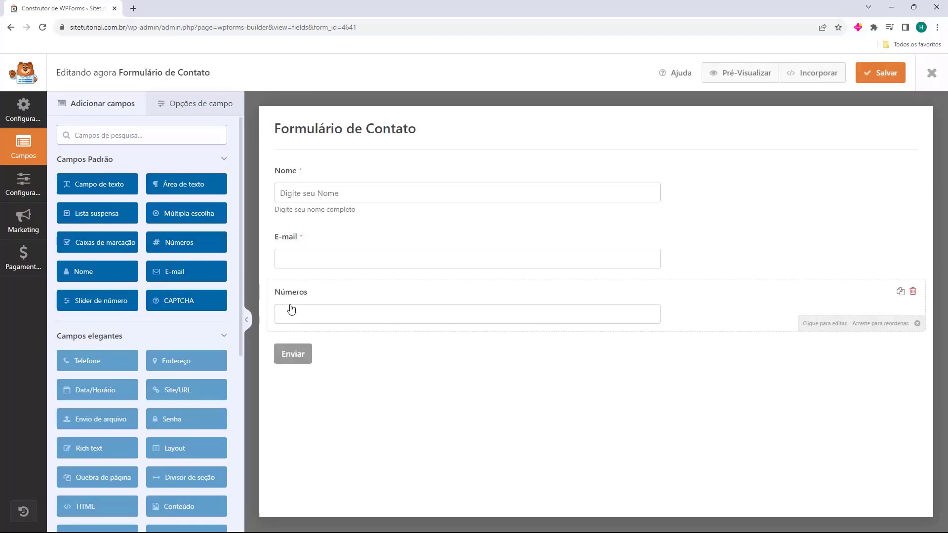
pyautogui.click(292, 308)
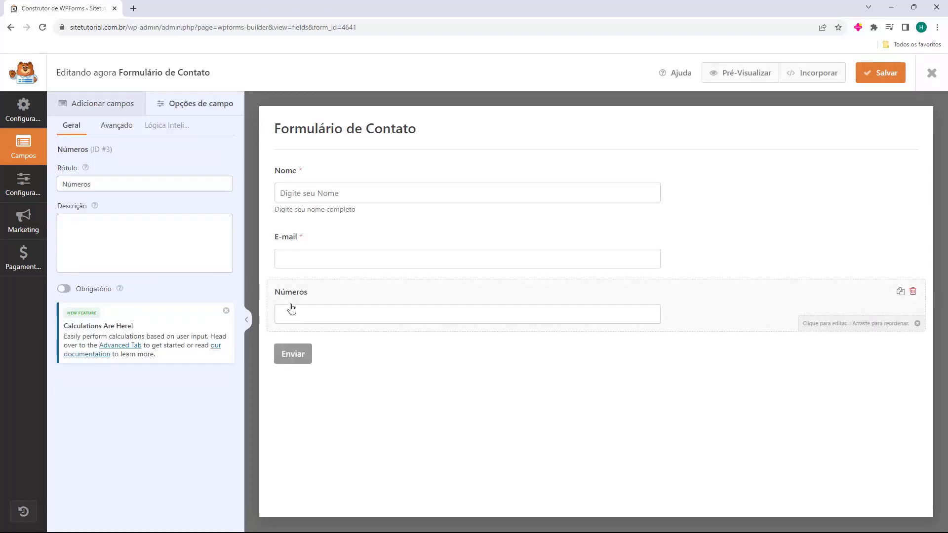
pyautogui.tripleClick(130, 189)
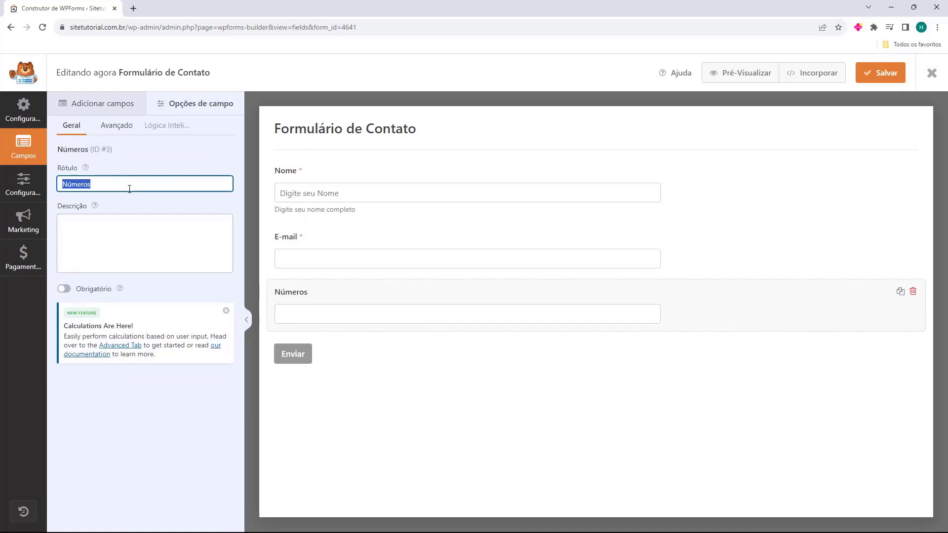
pyautogui.write('Telefone')
pyautogui.click(163, 225)
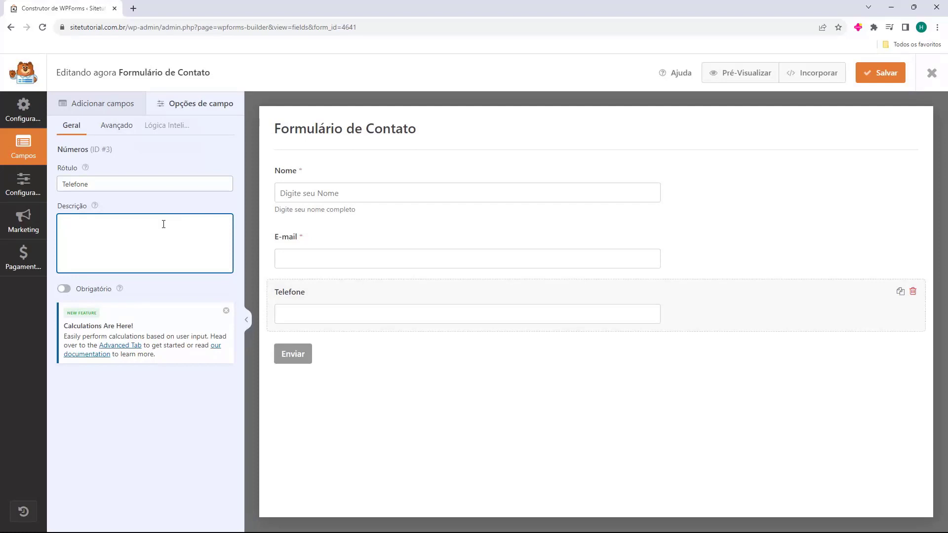
pyautogui.write('Digite seu telefone')
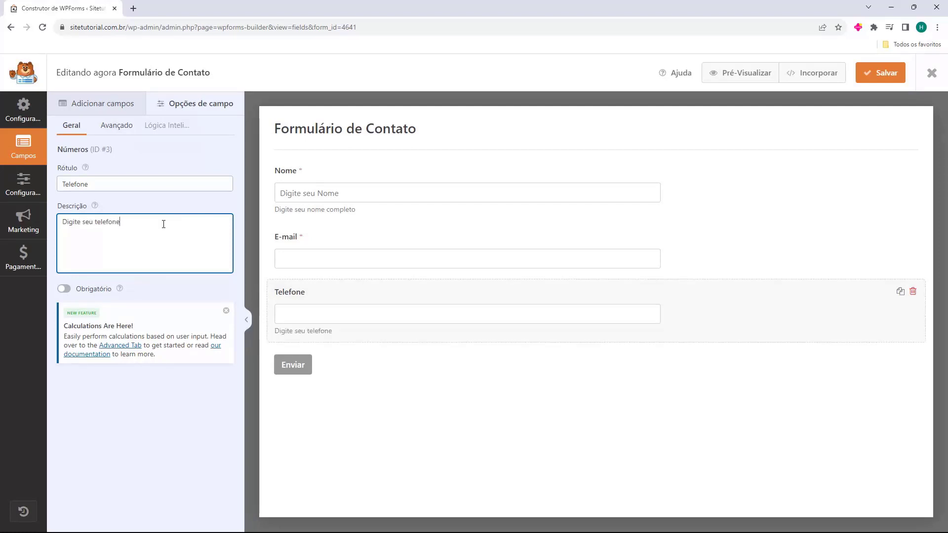
# Make the Telefone field required and assign it the first column of the two-column layout.
pyautogui.click(64, 289)
pyautogui.click(113, 126)
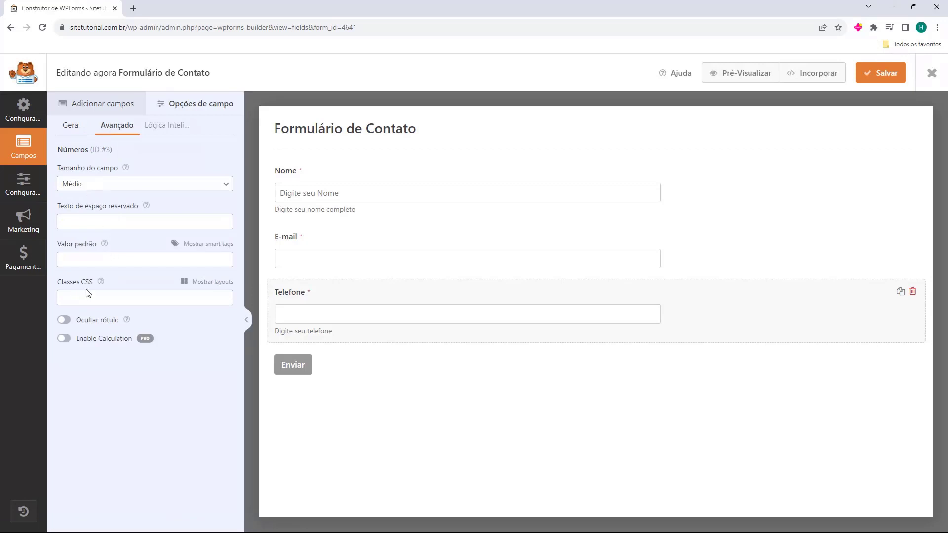
pyautogui.click(200, 282)
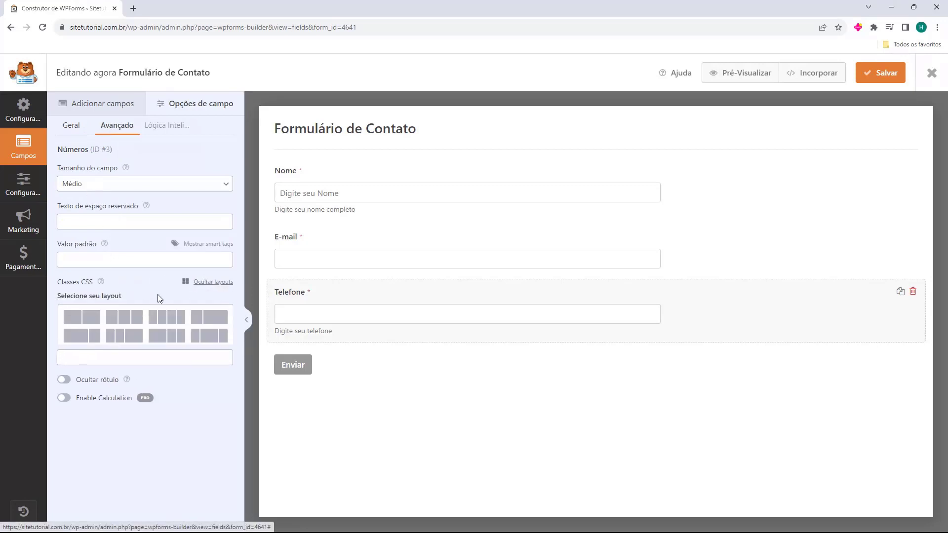
pyautogui.click(83, 321)
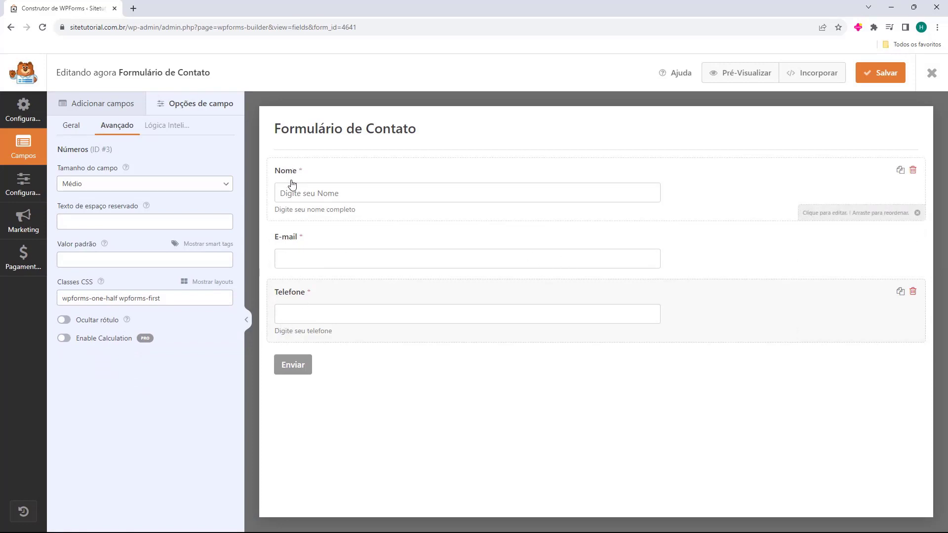
# Add an Área de texto field labelled "Digite sua mensagem" with the description "Digite sua mensagem nesse campo".
pyautogui.click(99, 103)
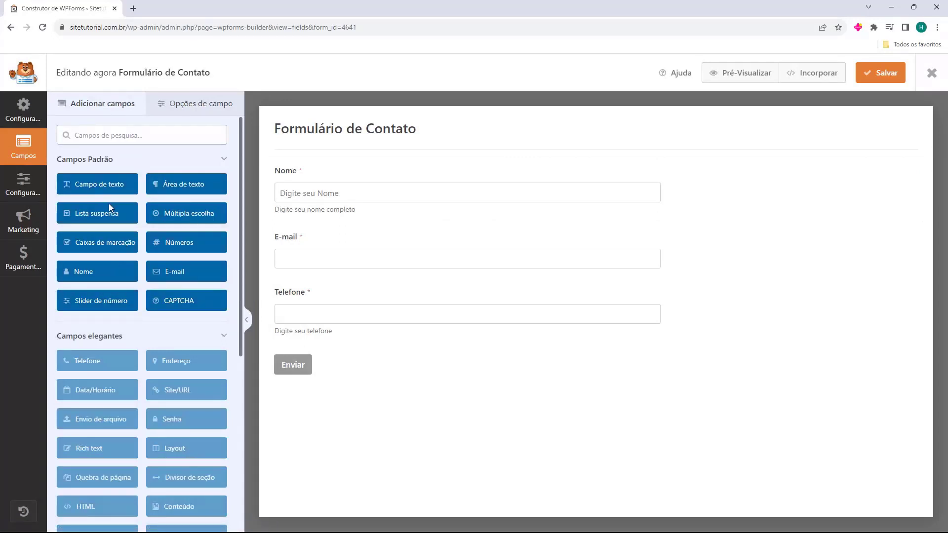
pyautogui.click(170, 188)
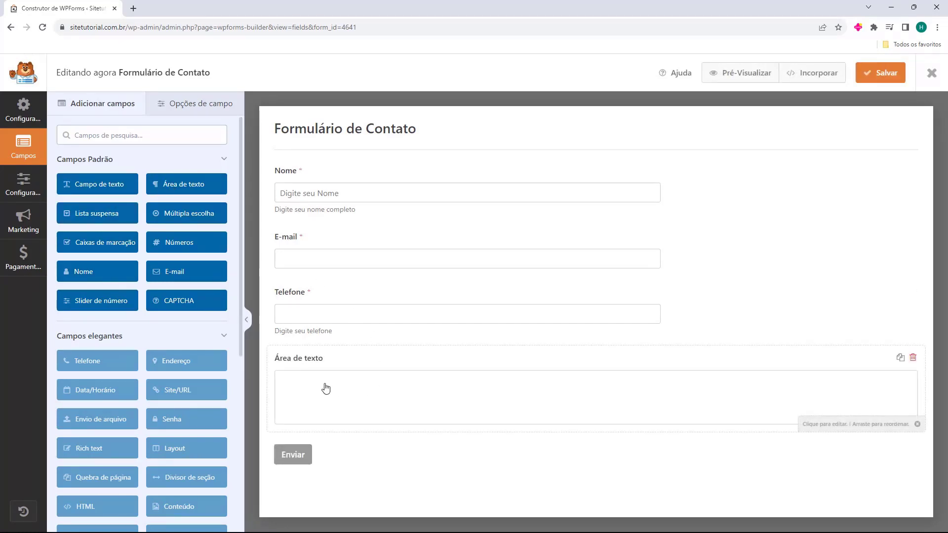
pyautogui.click(322, 388)
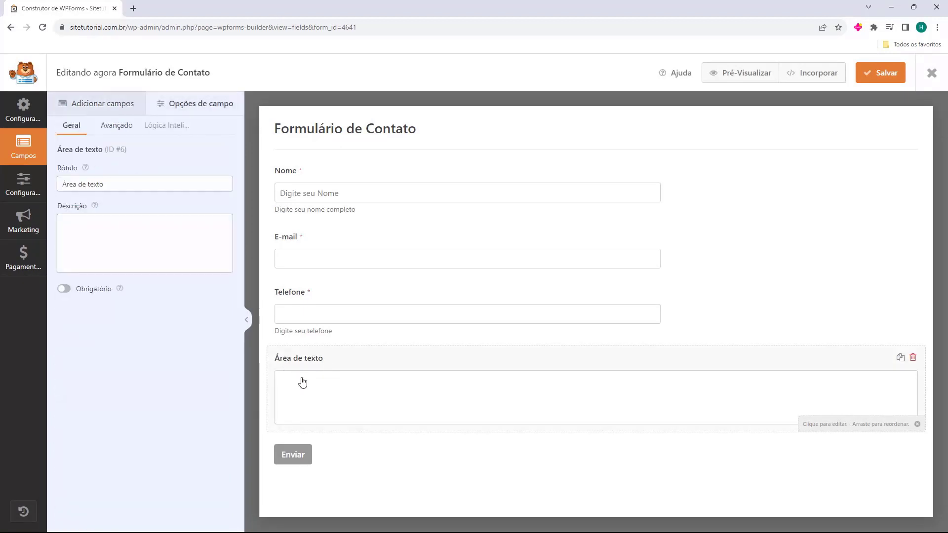
pyautogui.click(86, 183)
pyautogui.tripleClick(86, 183)
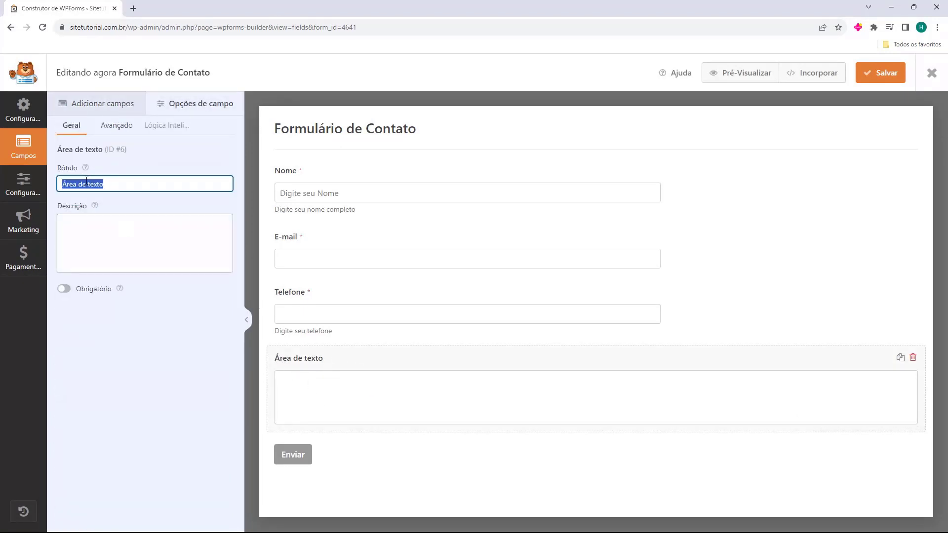
pyautogui.write('Digite sua mensagem')
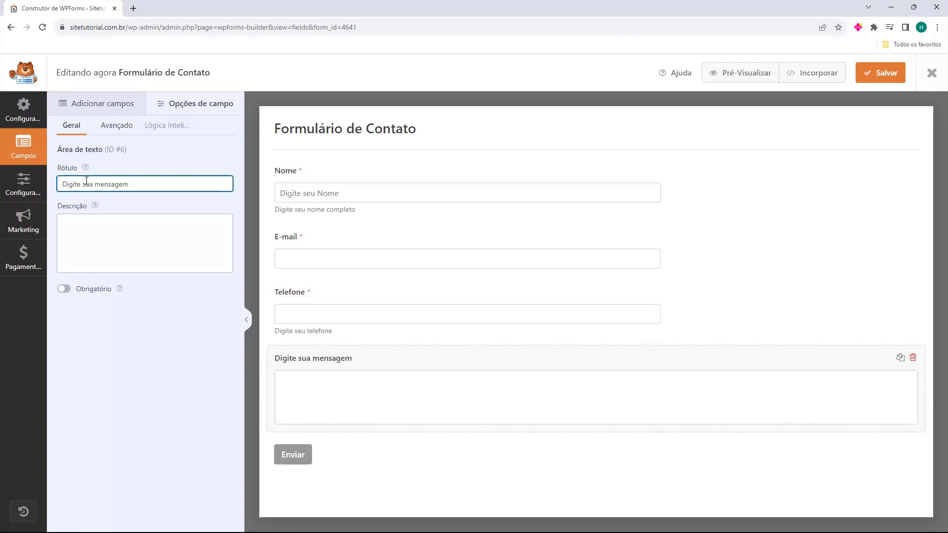
pyautogui.click(106, 231)
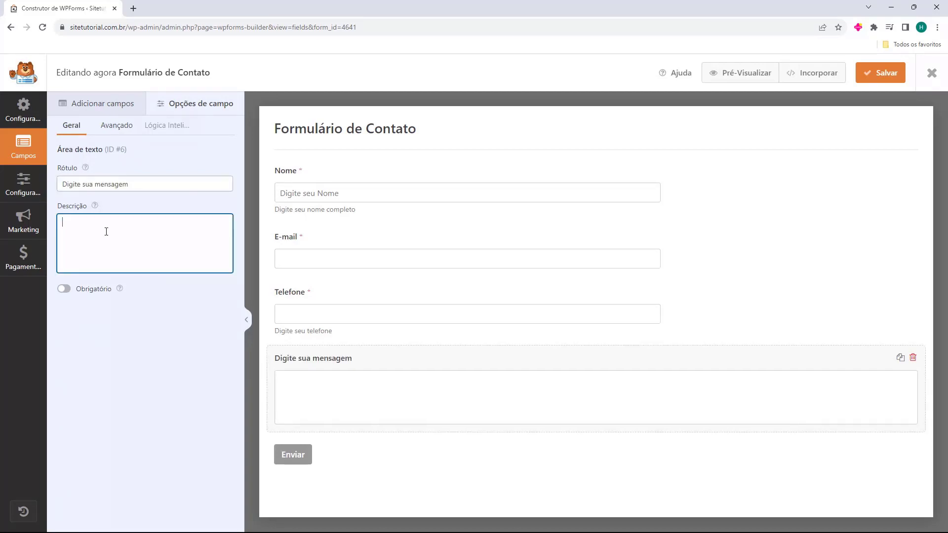
pyautogui.write('Digite sua mensagem nesse campo')
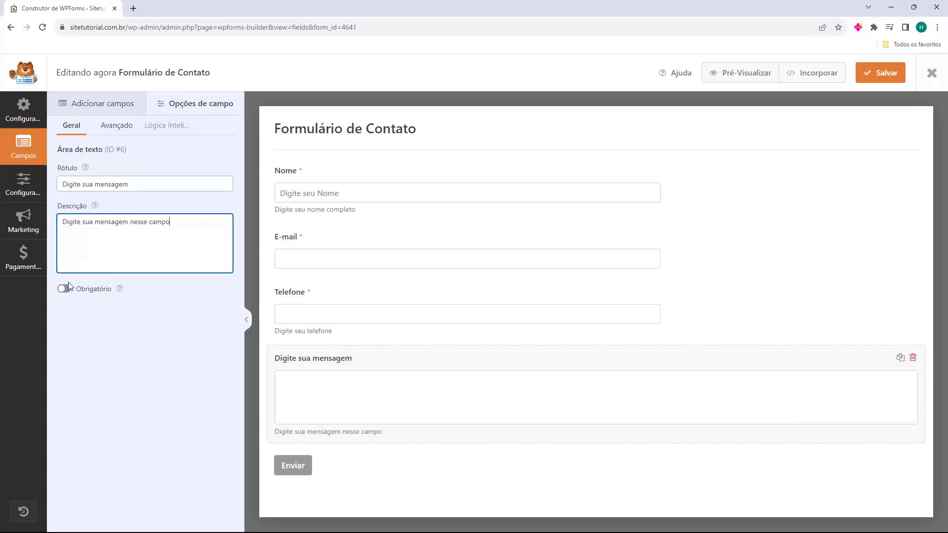
# Try the Grande and Pequeno sizes on the message field in its advanced options, and set it back to Médio.
pyautogui.click(115, 133)
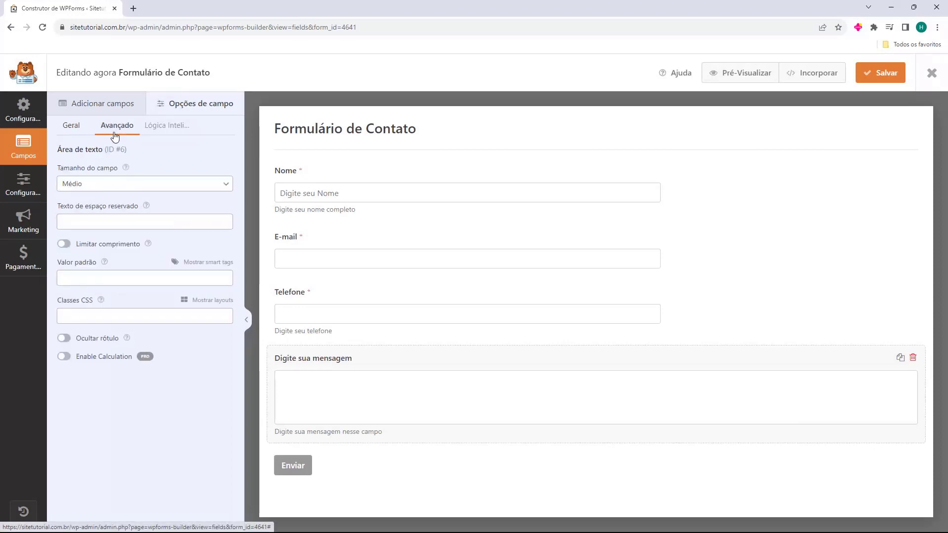
pyautogui.click(103, 188)
pyautogui.click(104, 217)
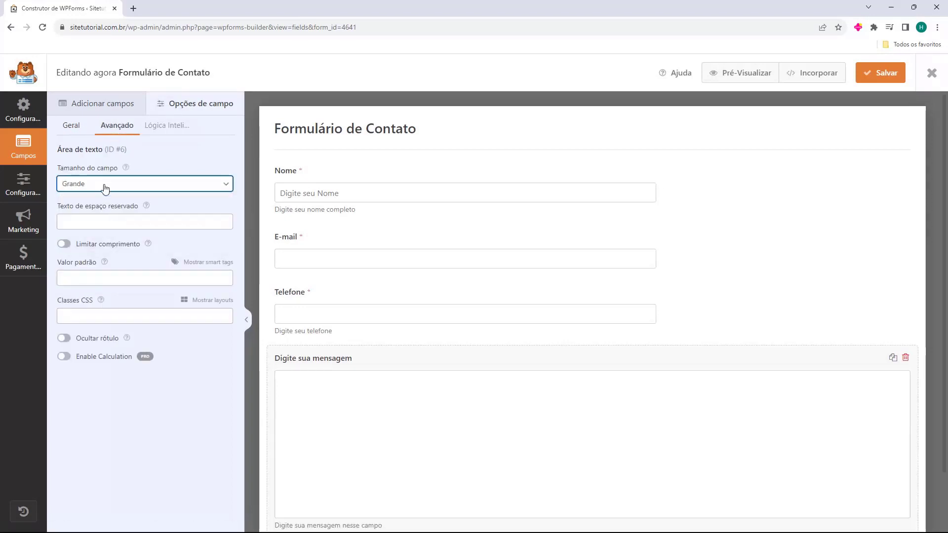
pyautogui.scroll(-1, 356, 277)
pyautogui.click(92, 184)
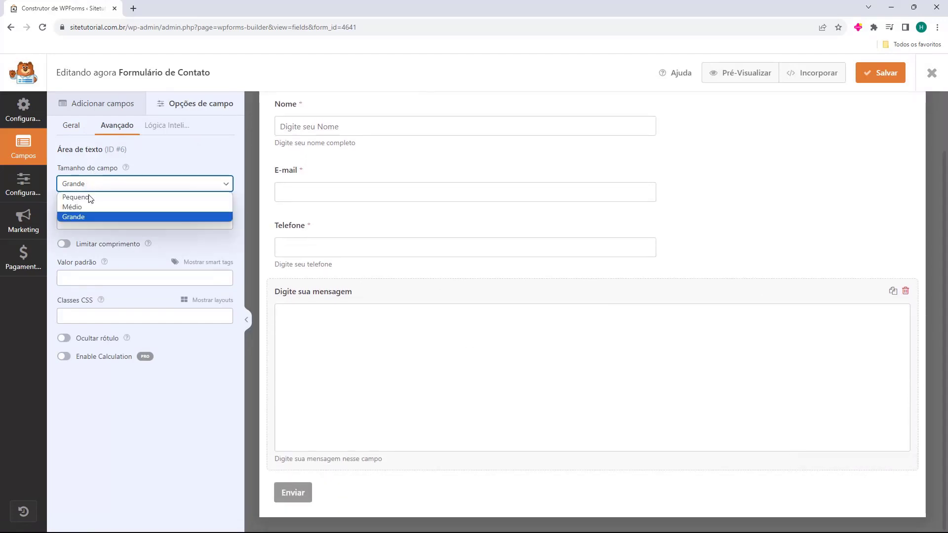
pyautogui.click(88, 197)
pyautogui.click(93, 183)
pyautogui.click(91, 209)
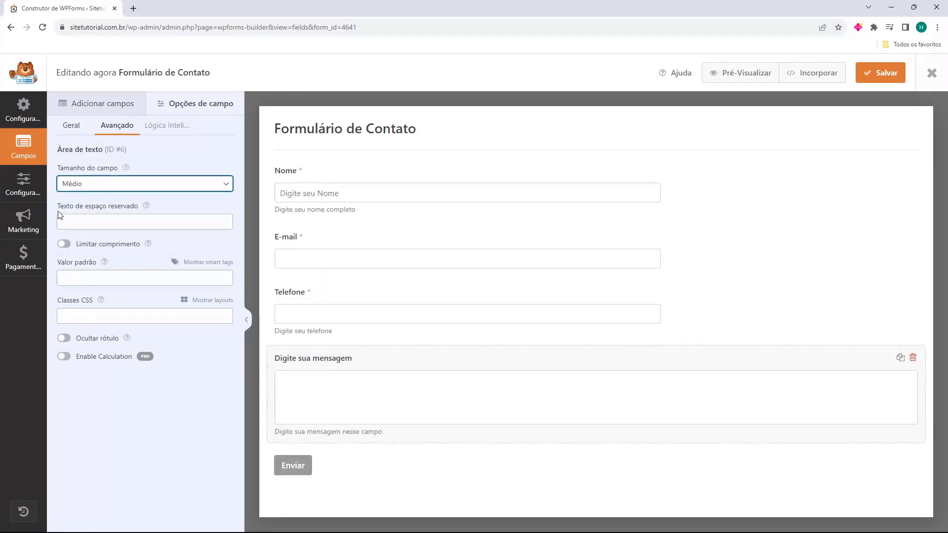
# Turn on Limitar comprimento for the message field and set the limit to 2000 Caracteres.
pyautogui.click(63, 244)
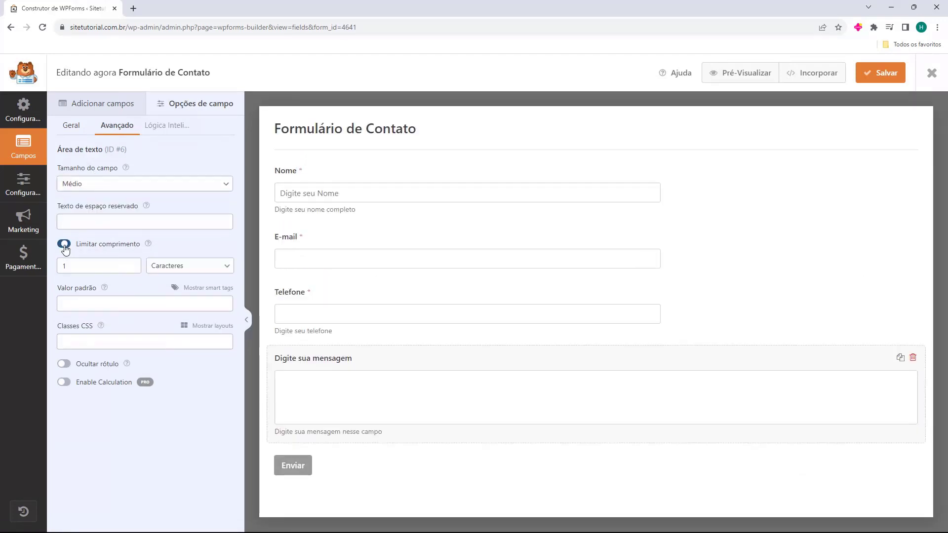
pyautogui.click(170, 268)
pyautogui.click(113, 266)
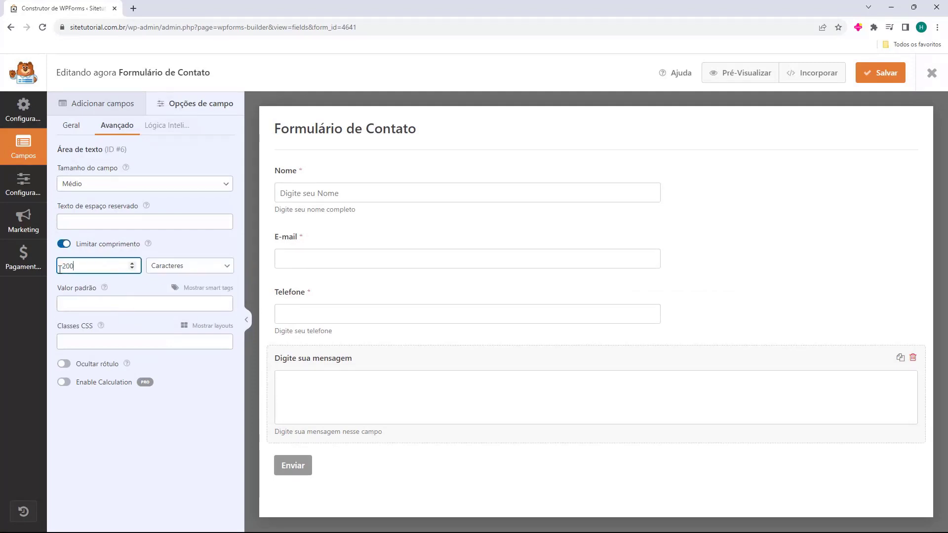
pyautogui.click(84, 280)
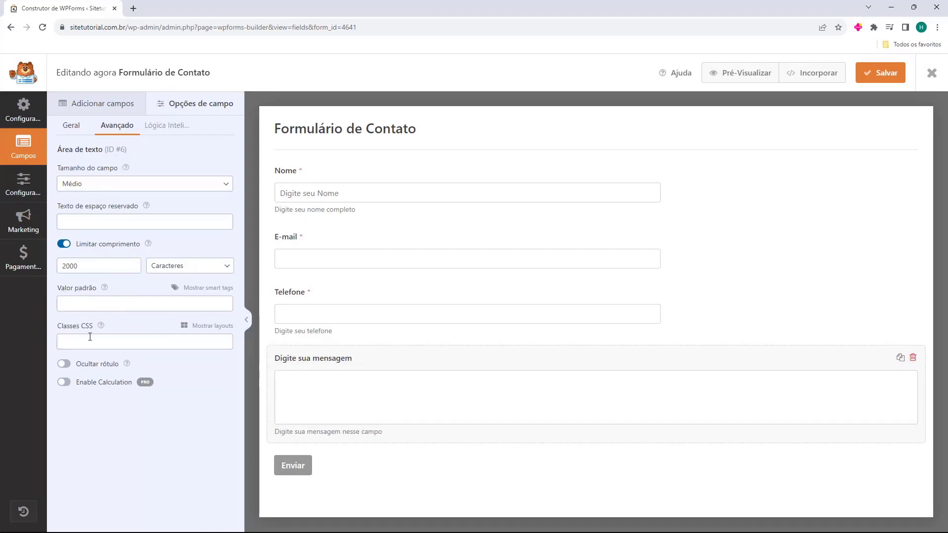
# Toggle Ocultar rótulo on and off for the message field, and try to reposition the Telefone field.
pyautogui.click(65, 364)
pyautogui.click(65, 364)
pyautogui.click(134, 392)
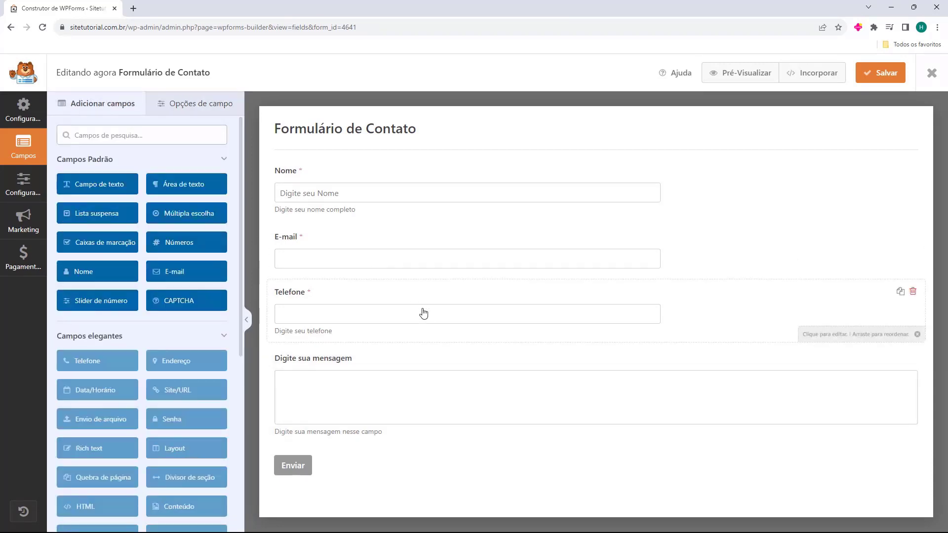
pyautogui.moveTo(407, 311); pyautogui.dragTo(662, 287)
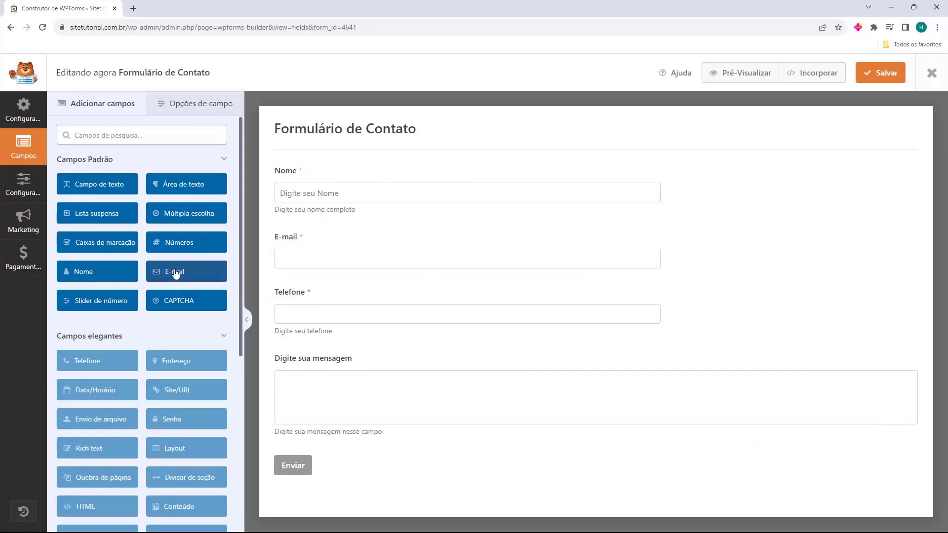
# Add a Caixas de marcação field and a Múltipla escolha field in turn, deleting each one from the form.
pyautogui.click(130, 250)
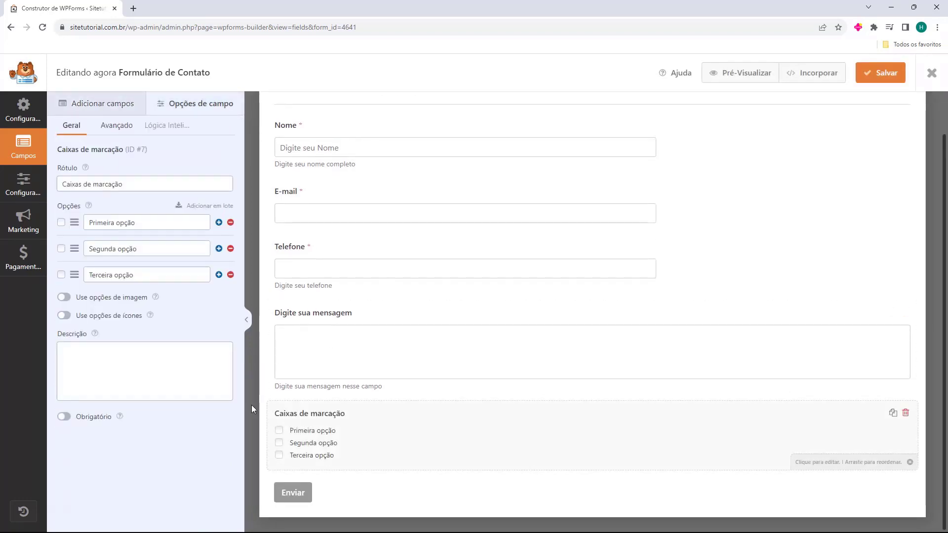
pyautogui.click(906, 413)
pyautogui.click(198, 219)
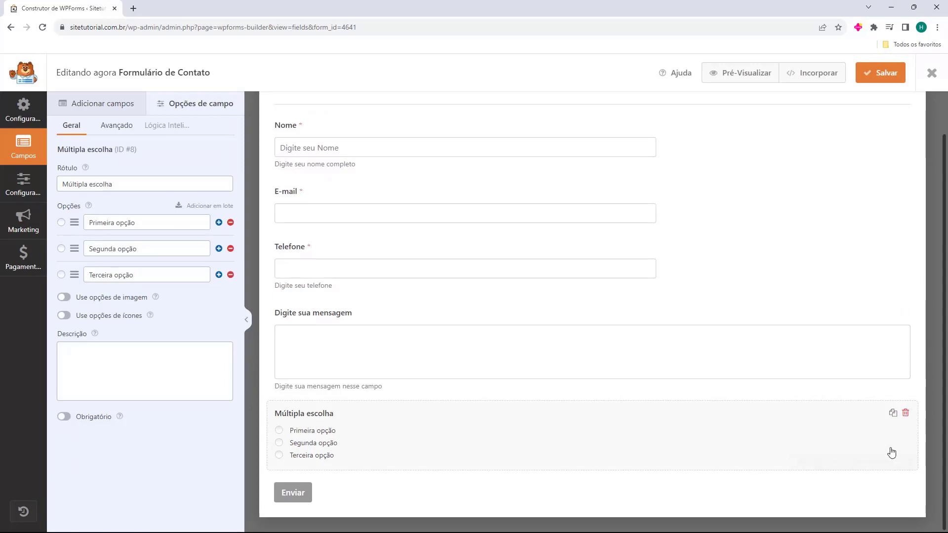
pyautogui.click(906, 414)
pyautogui.click(446, 329)
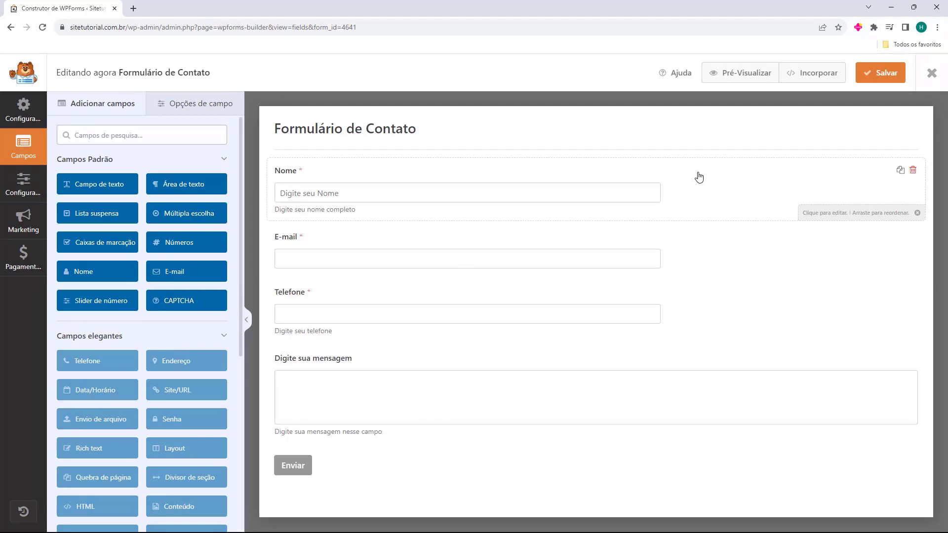
# Open the embed options for the contact form, reveal its shortcode, and close the dialog.
pyautogui.click(814, 79)
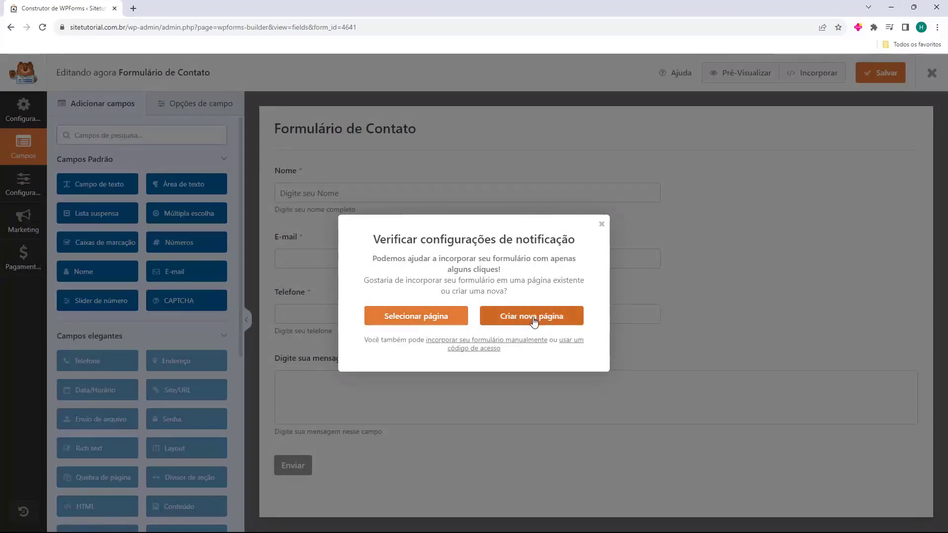
pyautogui.moveTo(364, 339); pyautogui.dragTo(406, 343)
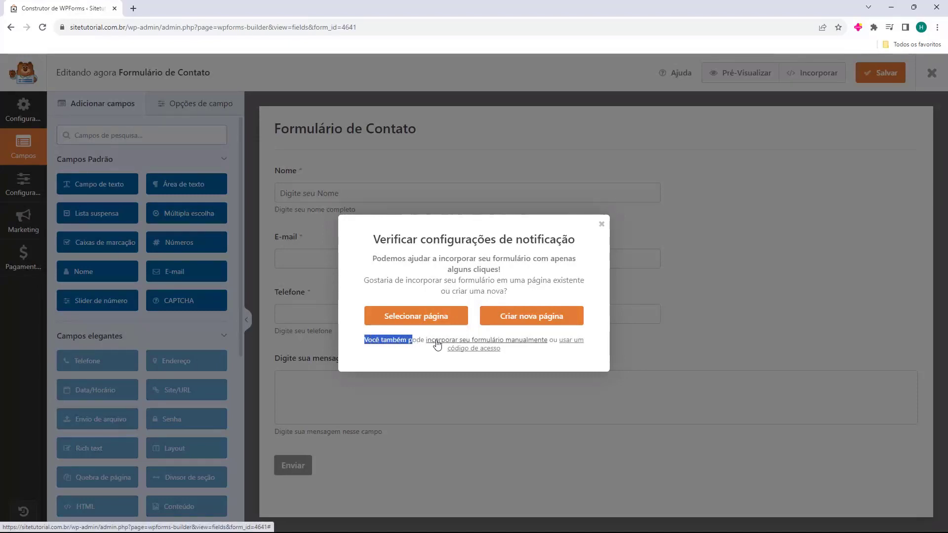
pyautogui.click(476, 349)
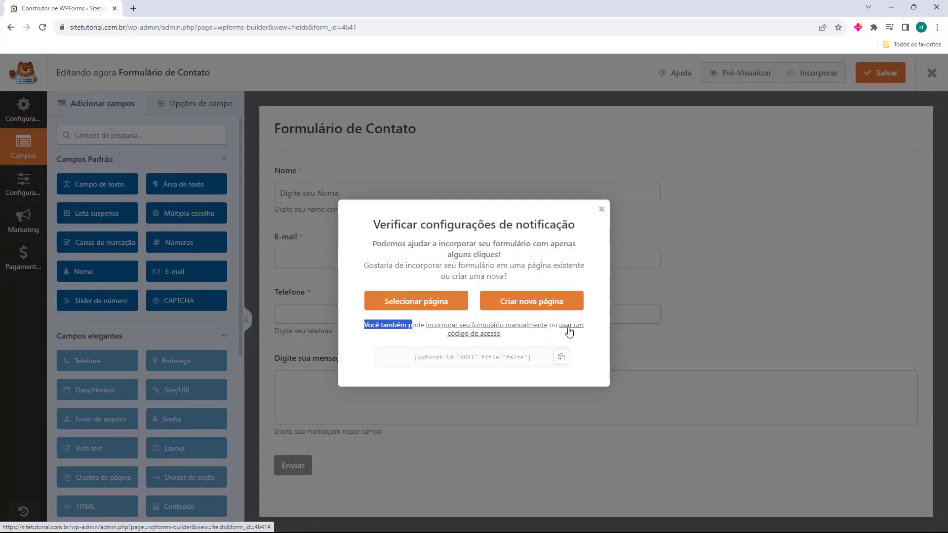
pyautogui.moveTo(414, 359)
pyautogui.mouseDown()
pyautogui.moveTo(528, 363)
pyautogui.moveTo(406, 363)
pyautogui.mouseUp()
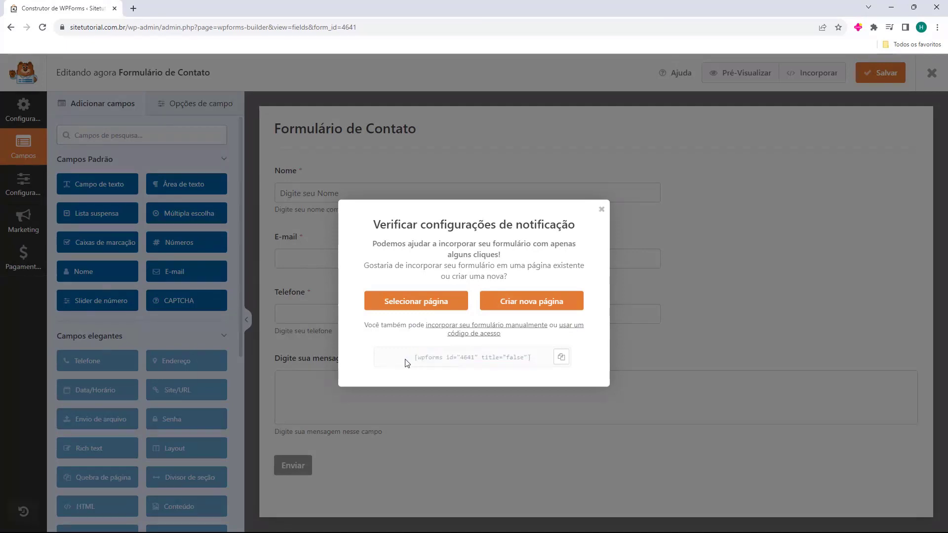
pyautogui.click(601, 210)
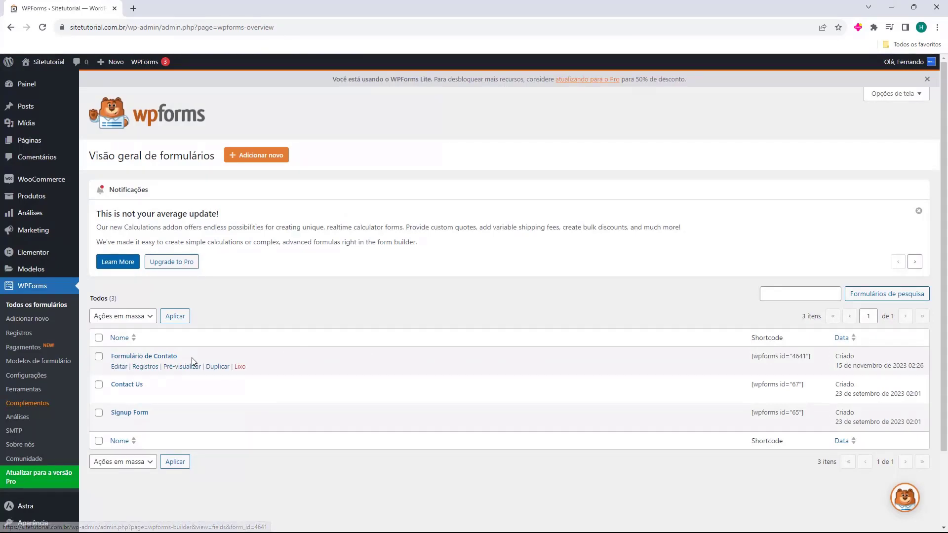
# Copy the shortcode of Formulário de Contato from the WPForms list of forms.
pyautogui.doubleClick(767, 338)
pyautogui.click(728, 368)
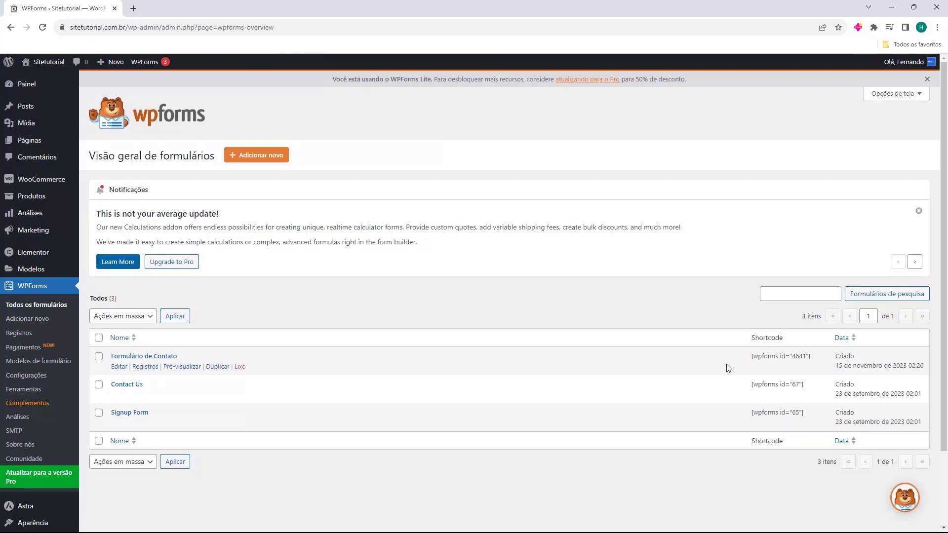
pyautogui.tripleClick(781, 359)
pyautogui.hotkey('ctrl', 'c')
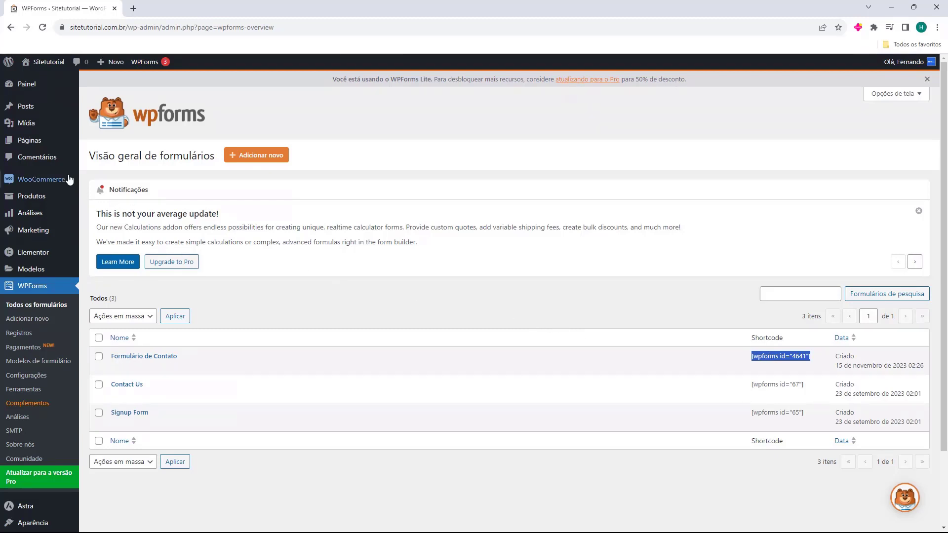
# Create a new WordPress page titled "Pagina de contato".
pyautogui.moveTo(28, 141)
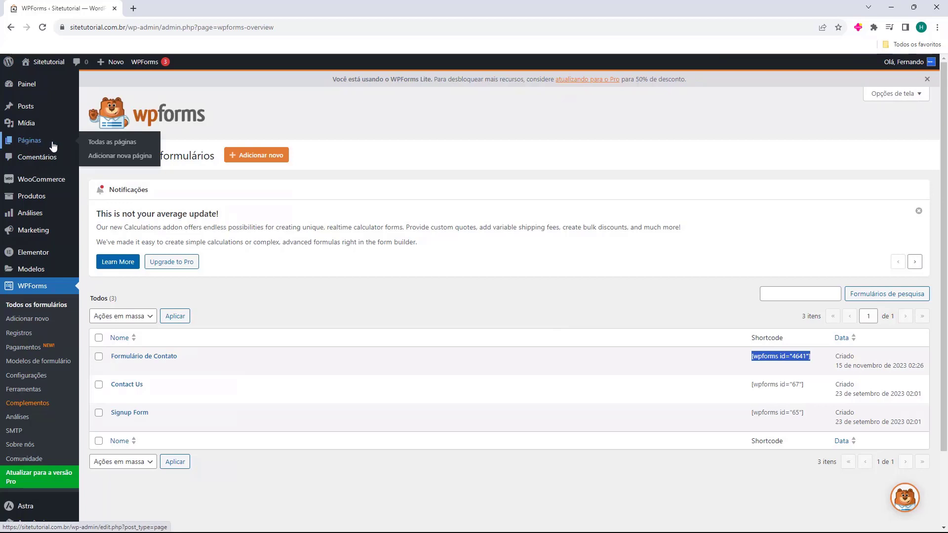
pyautogui.click(32, 144)
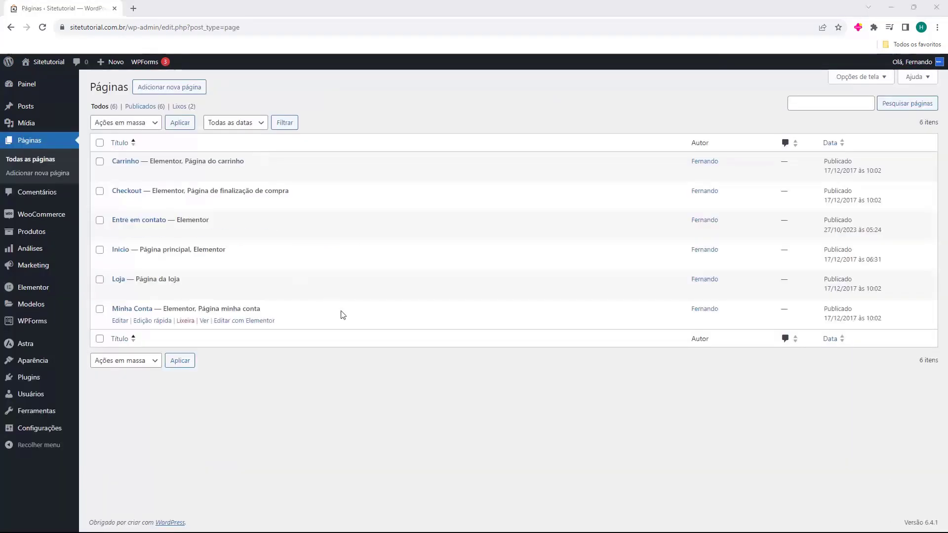
pyautogui.click(171, 92)
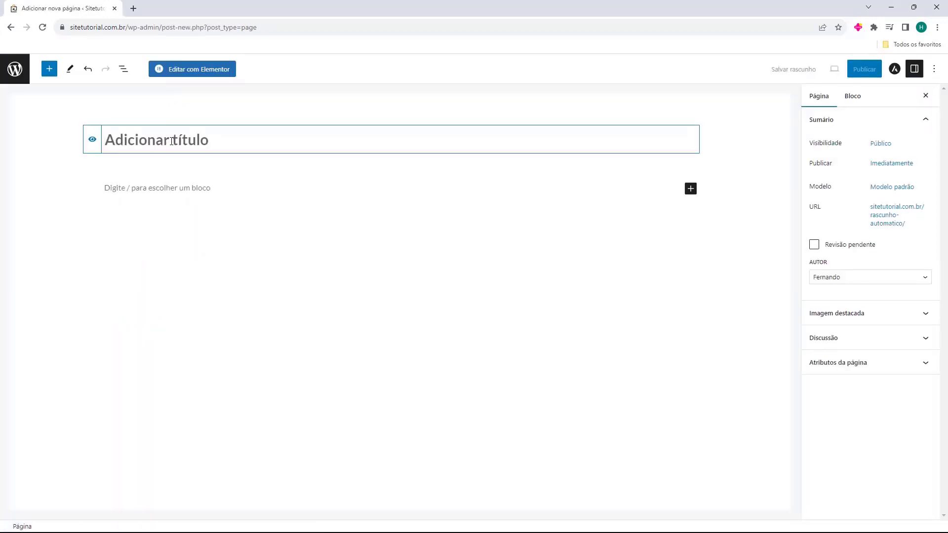
pyautogui.write('Pagi')
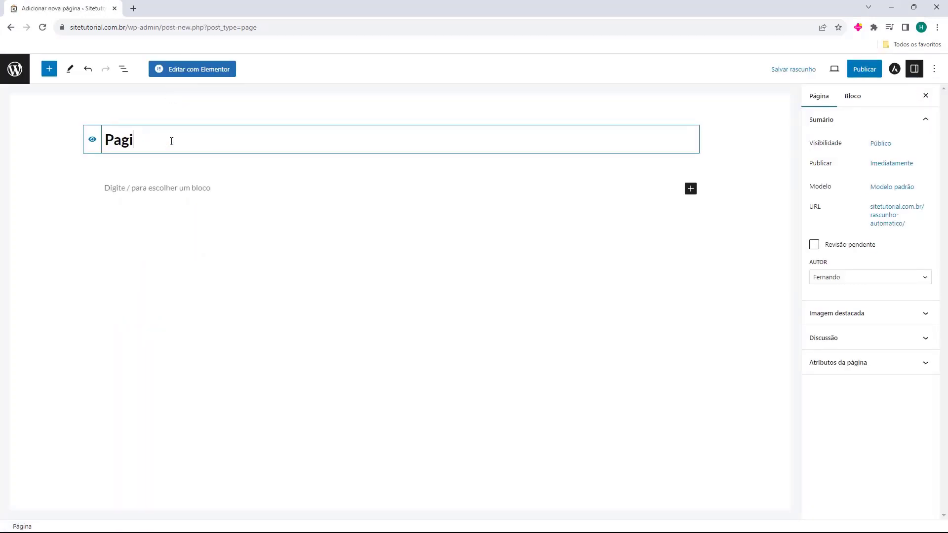
pyautogui.write('na de contato')
# Insert a Shortcode block below the page title and paste [wpforms id="4641"] into it.
pyautogui.click(106, 196)
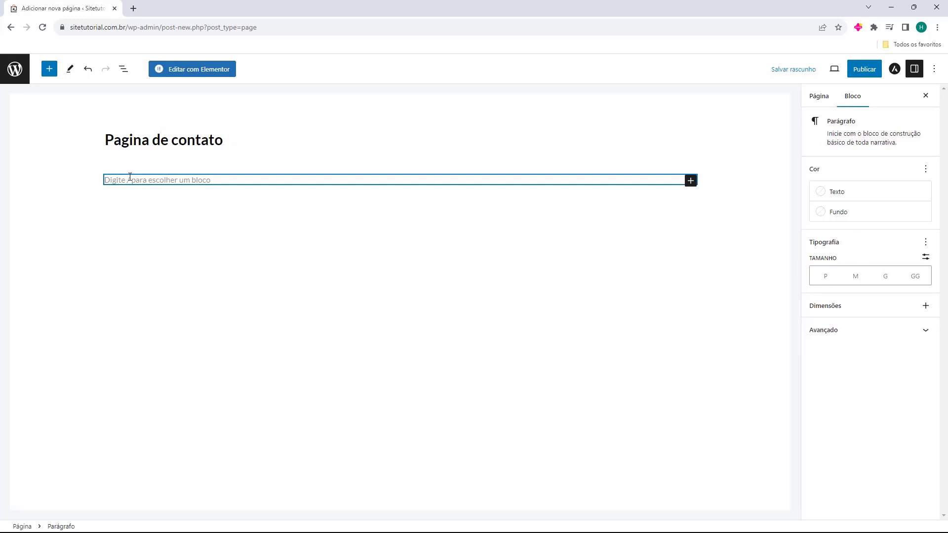
pyautogui.click(691, 182)
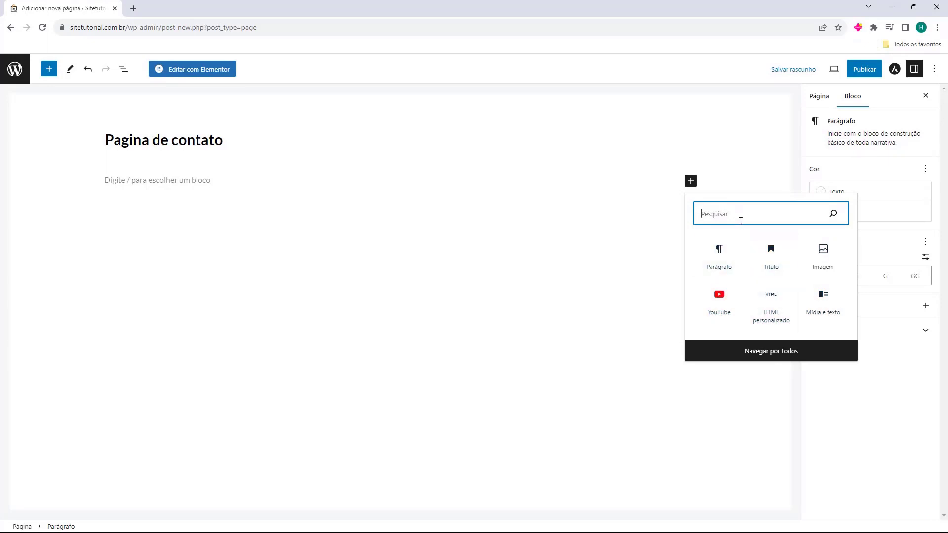
pyautogui.write('shor')
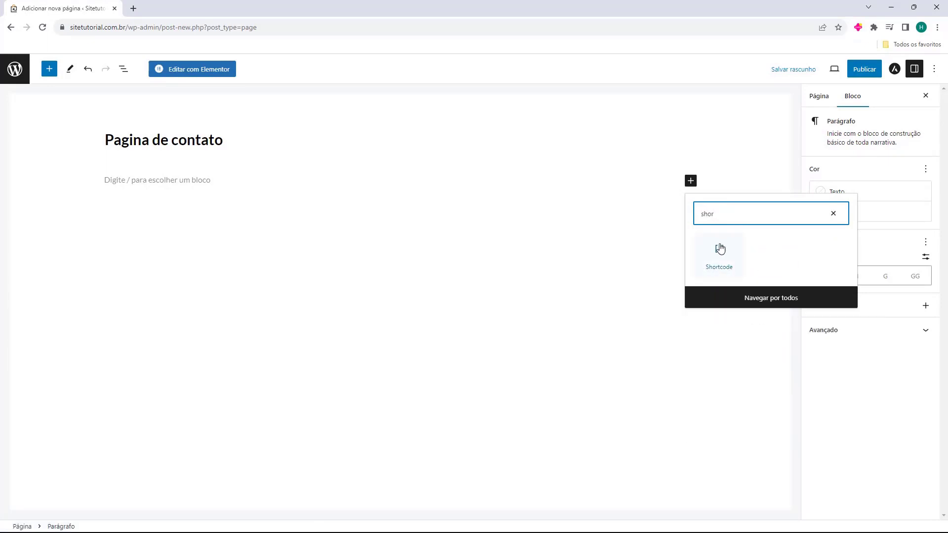
pyautogui.click(716, 265)
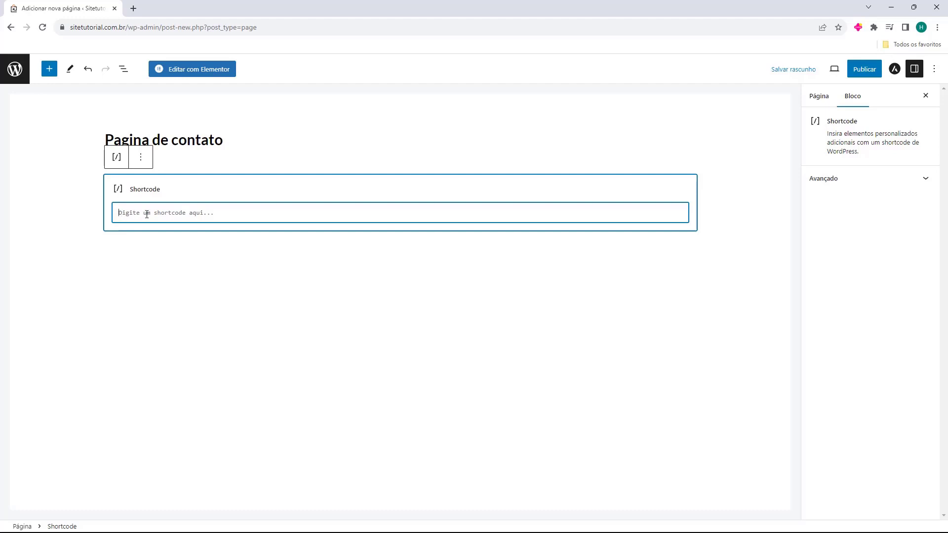
pyautogui.hotkey('ctrl', 'v')
pyautogui.click(134, 264)
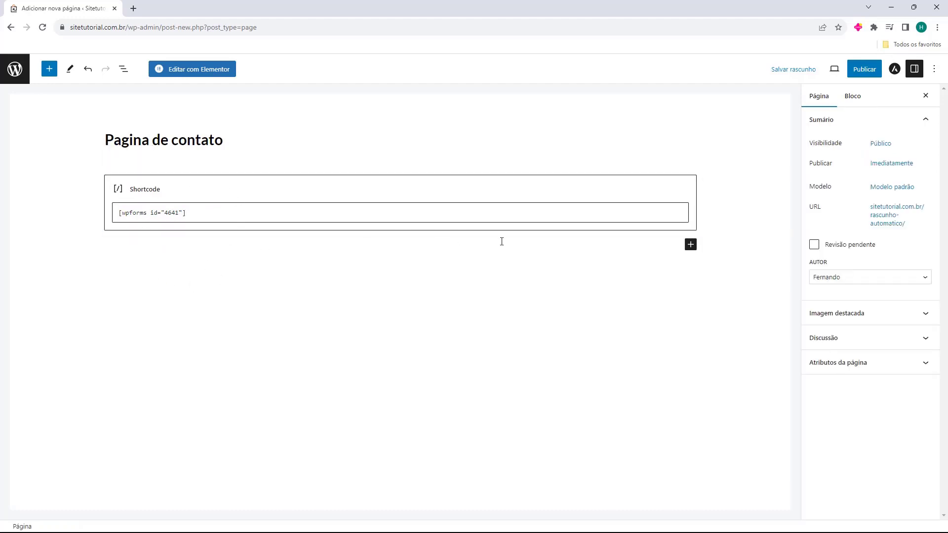
# Publish the contact page and view it on the live site to check the embedded form's layout.
pyautogui.click(852, 69)
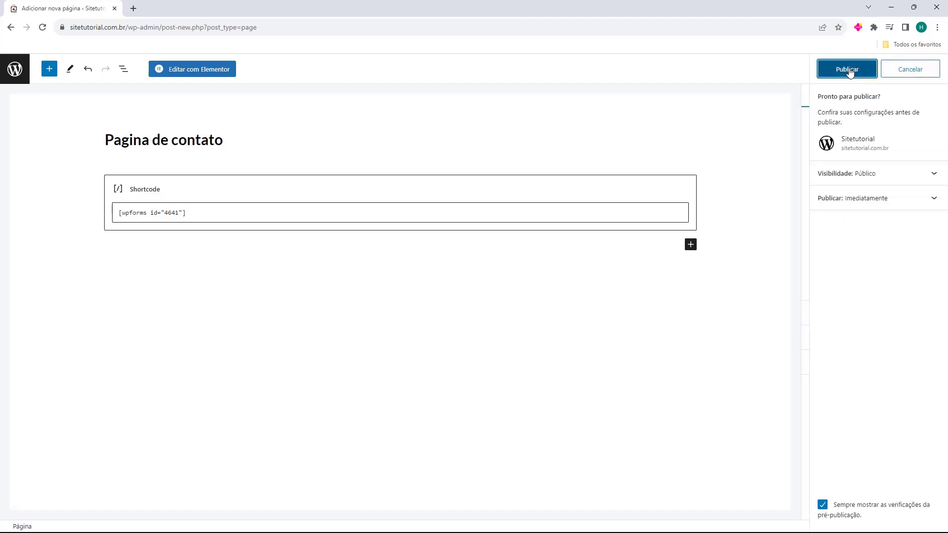
pyautogui.click(849, 70)
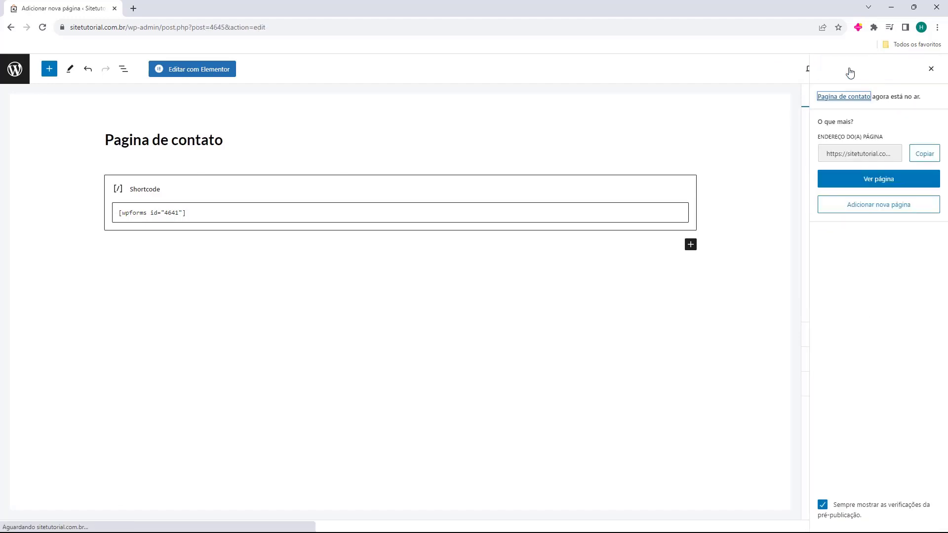
pyautogui.click(874, 186)
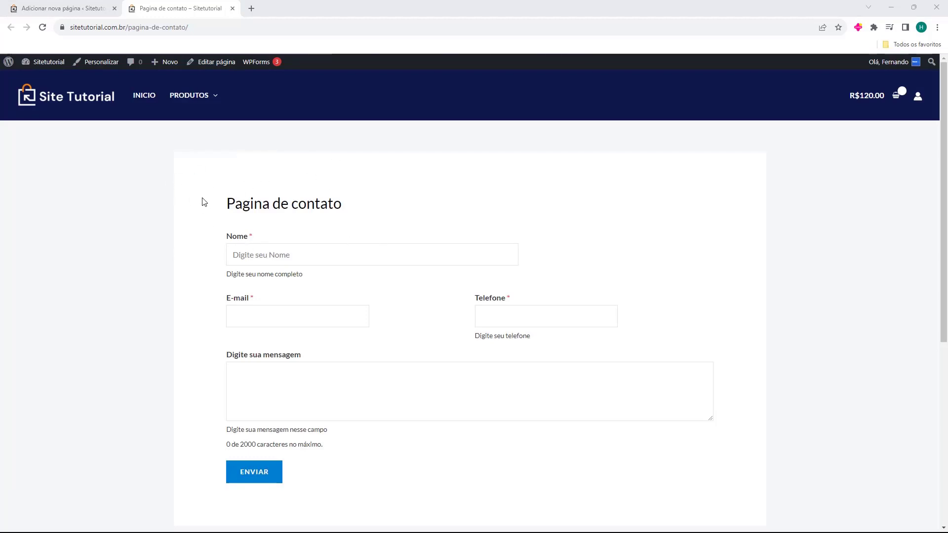
pyautogui.scroll(-1, 276, 195)
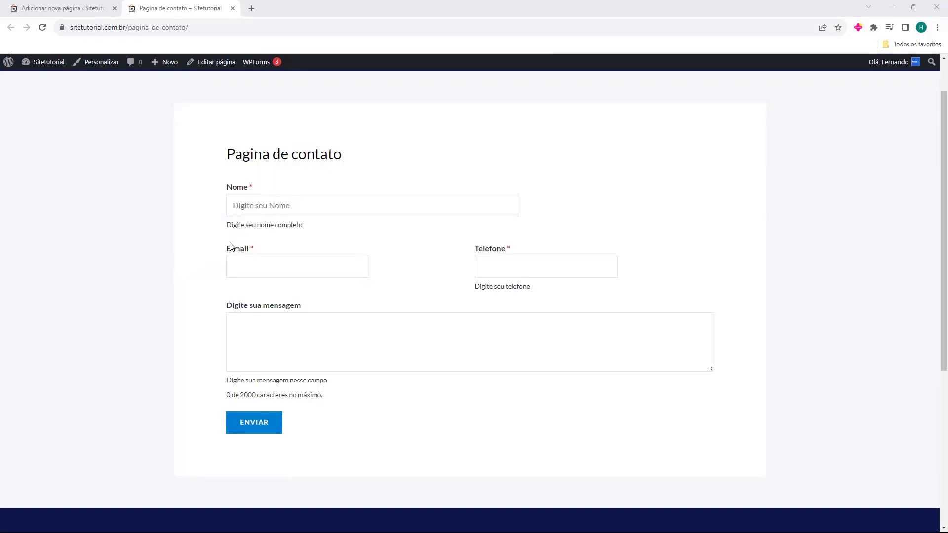
pyautogui.scroll(1, 316, 356)
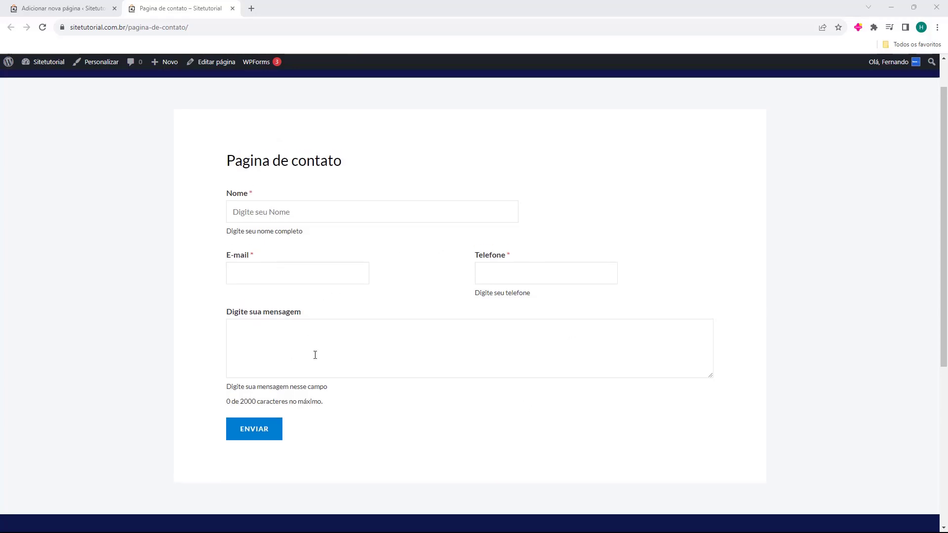
pyautogui.scroll(-1, 299, 303)
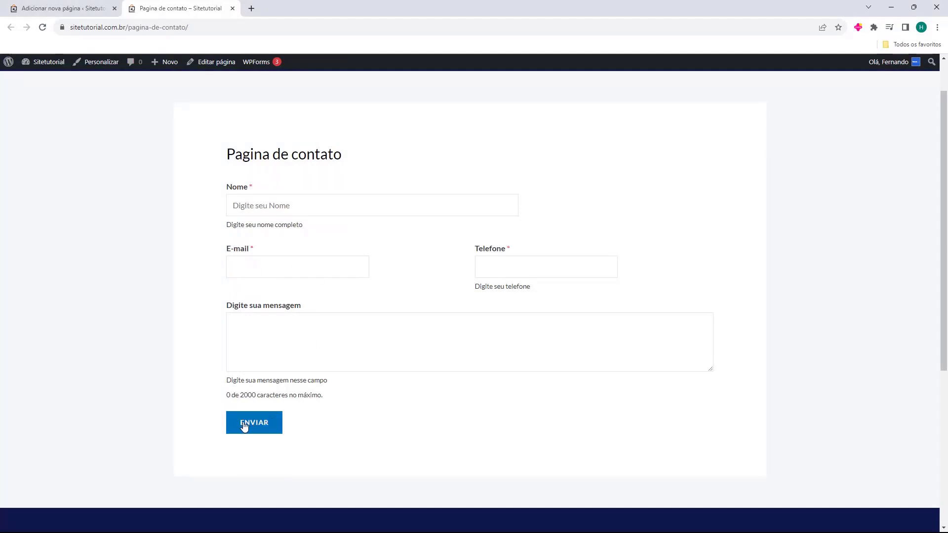
pyautogui.scroll(1, 187, 392)
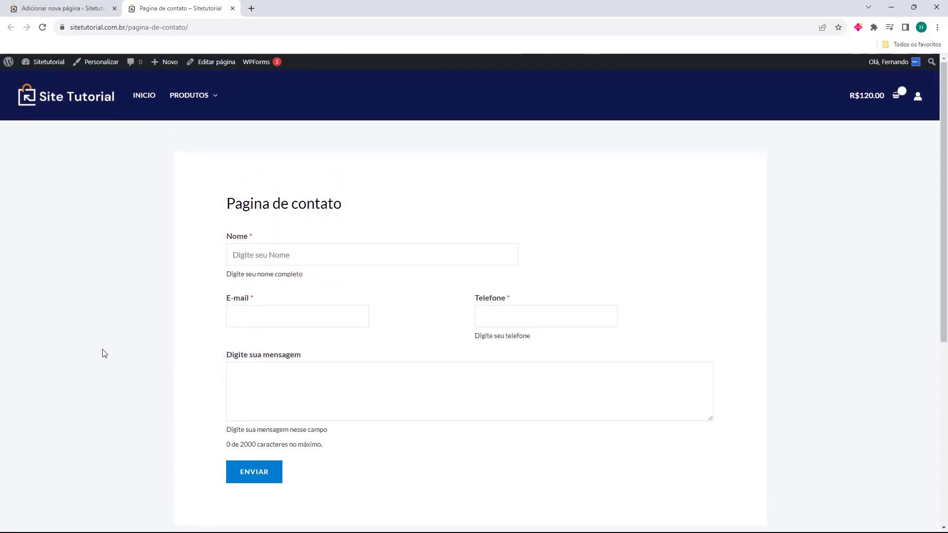